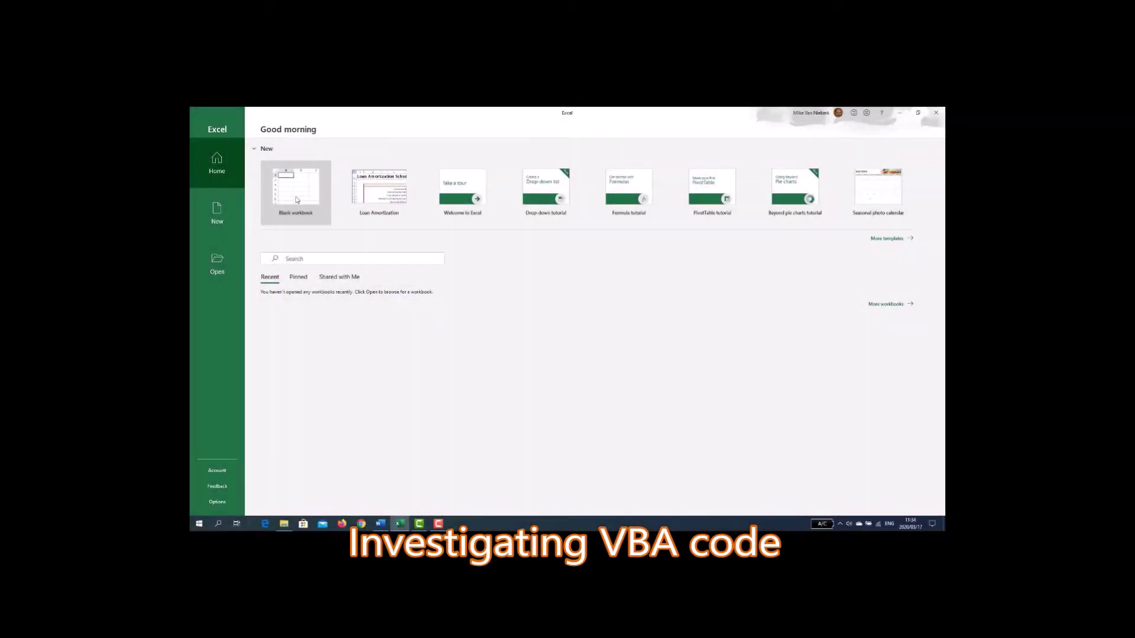
Start a blank workbook, then open 01_VBA_Code.xlsm from the Desktop
left_click(298, 200)
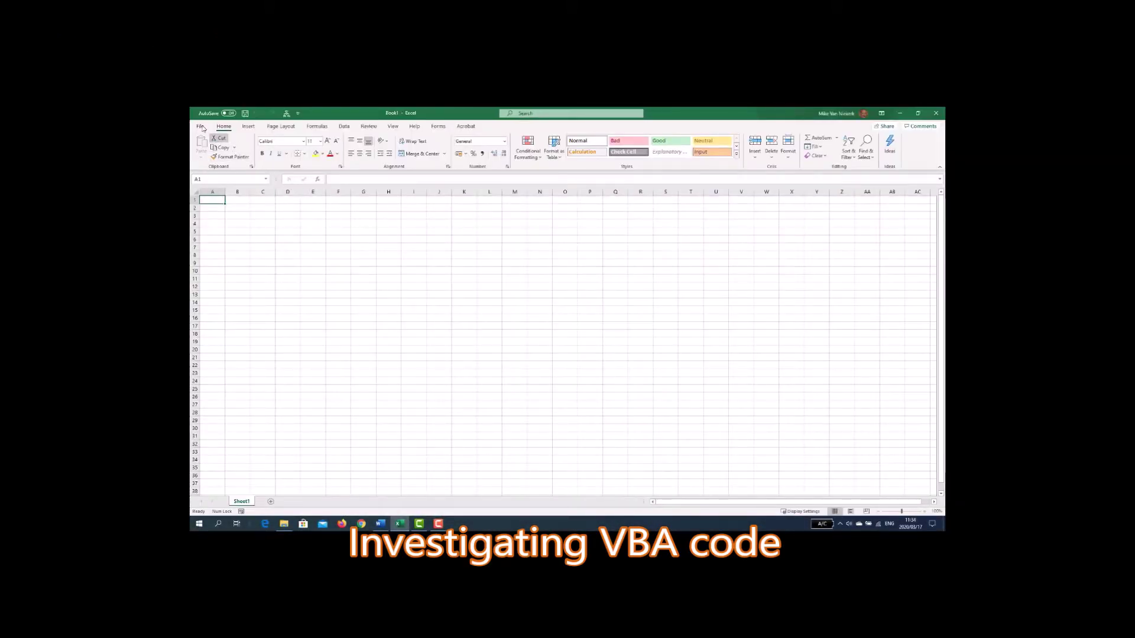
left_click(200, 126)
left_click(213, 178)
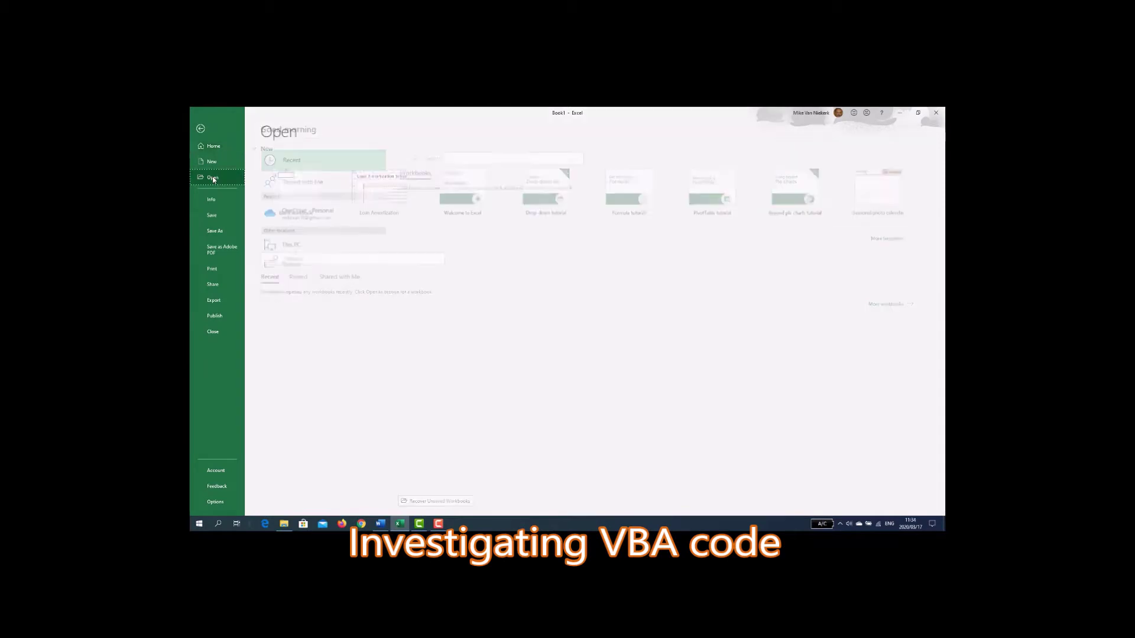
left_click(290, 286)
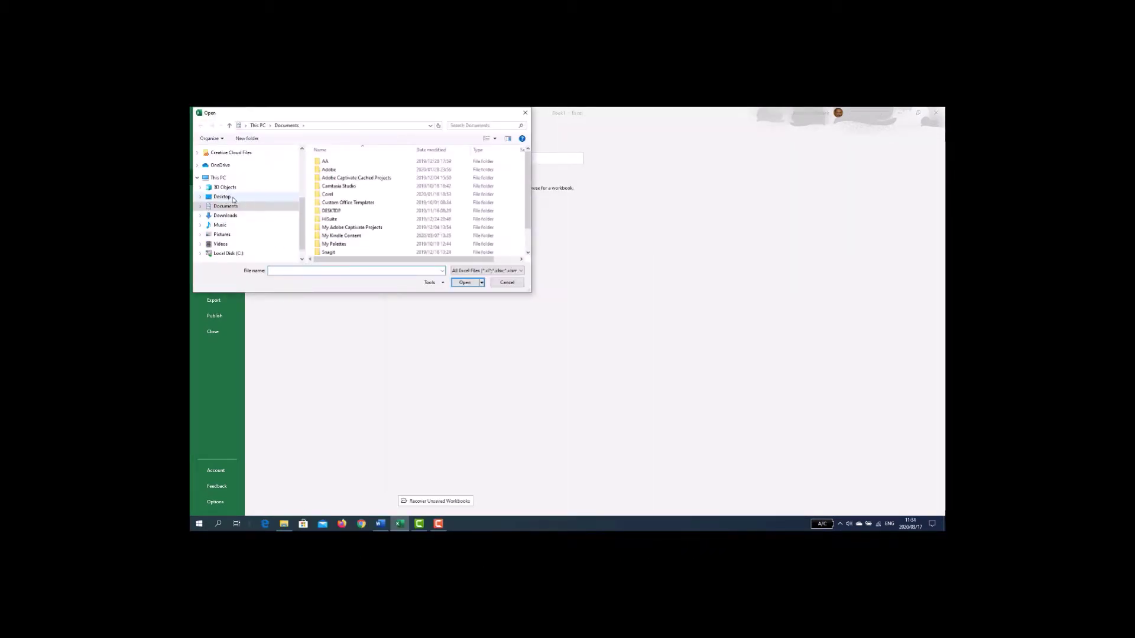
left_click(233, 199)
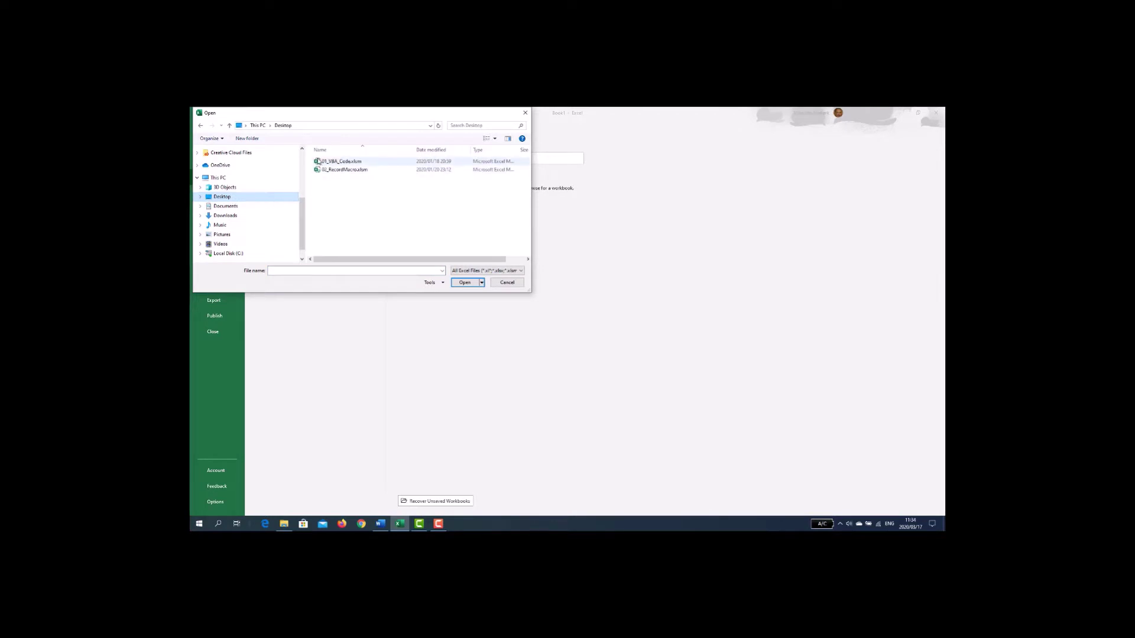
double_click(337, 162)
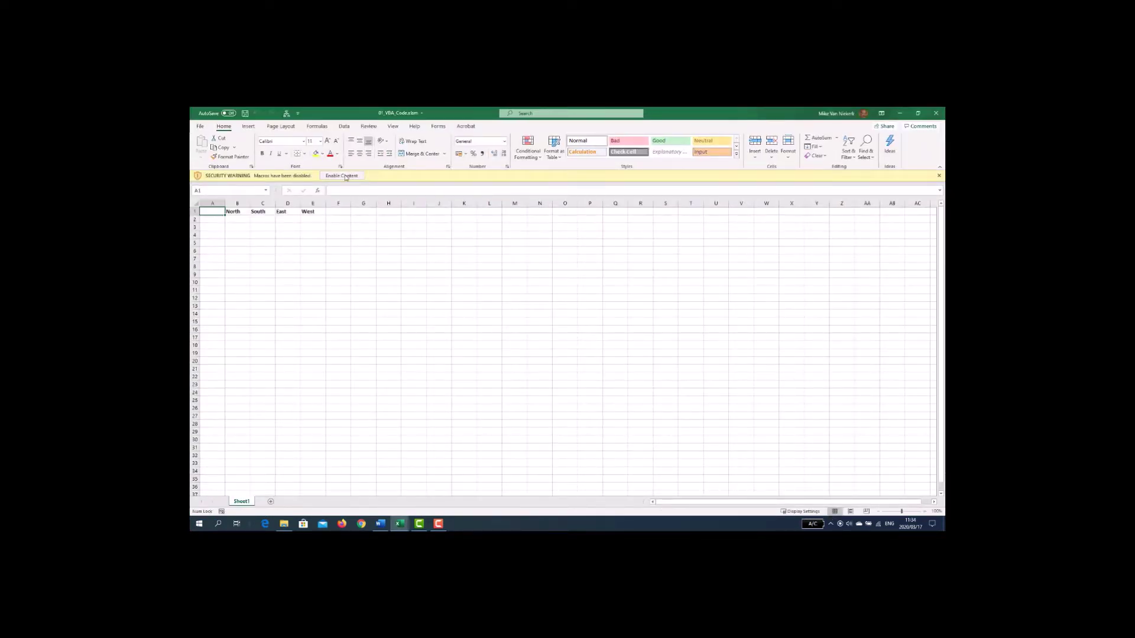
Enable the workbook's macros and tick Developer under Main Tabs in Customize Ribbon options
left_click(345, 176)
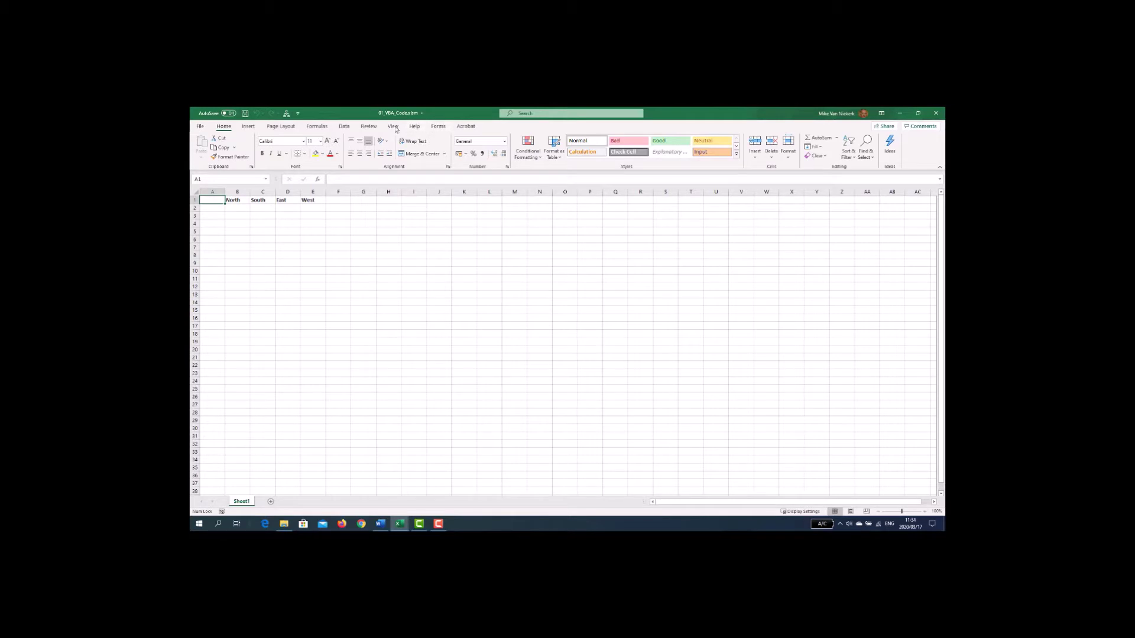
left_click(200, 126)
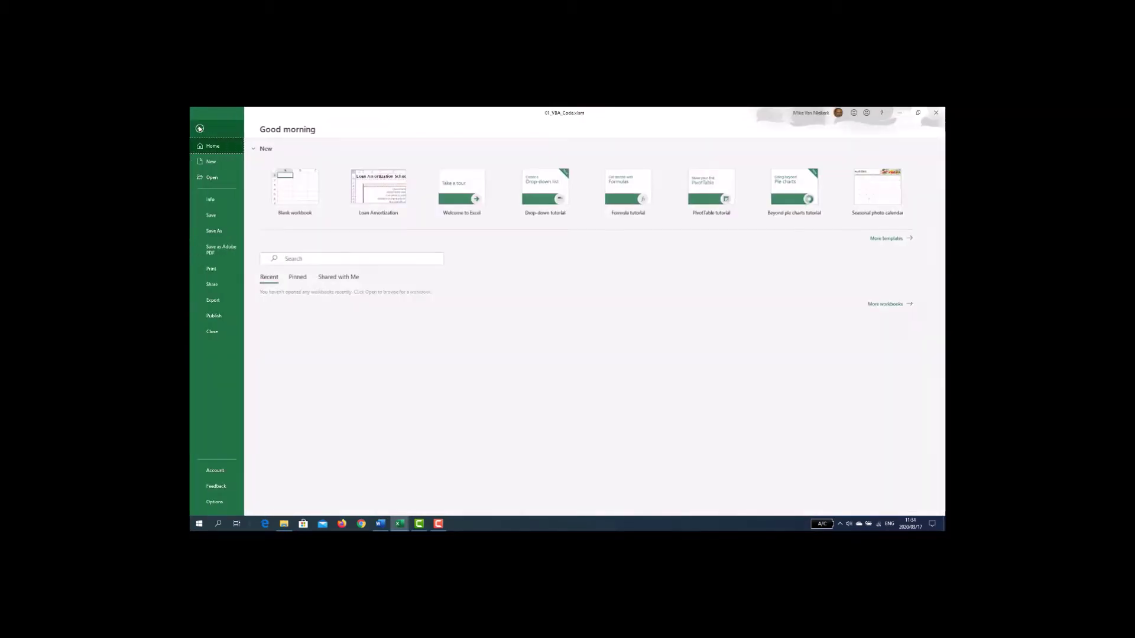
left_click(215, 503)
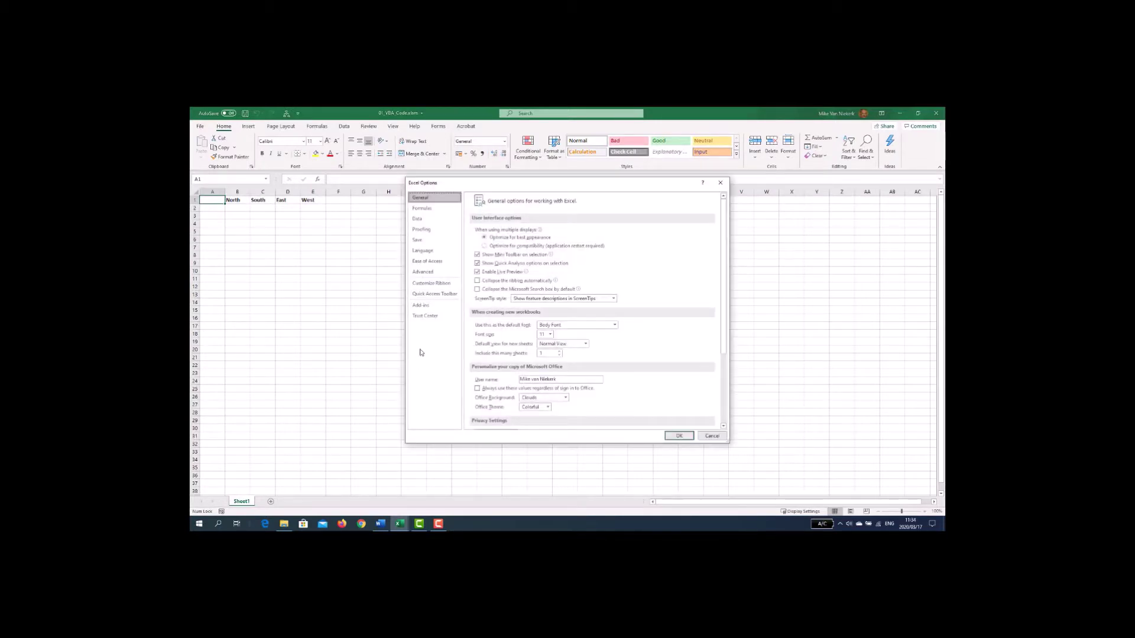
left_click(435, 288)
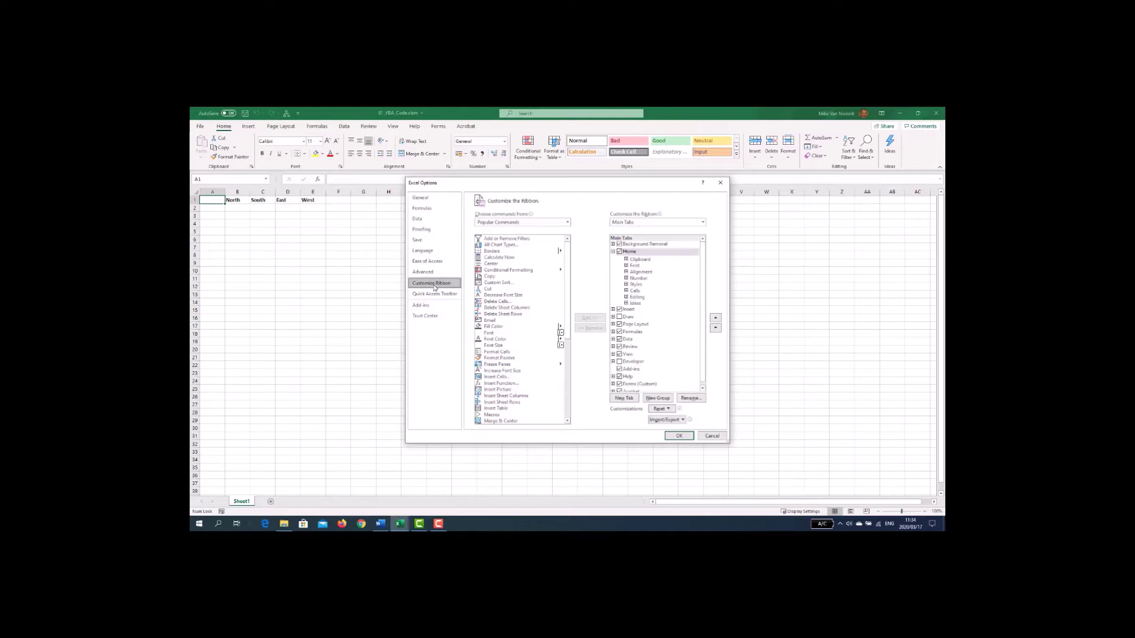
left_click(619, 362)
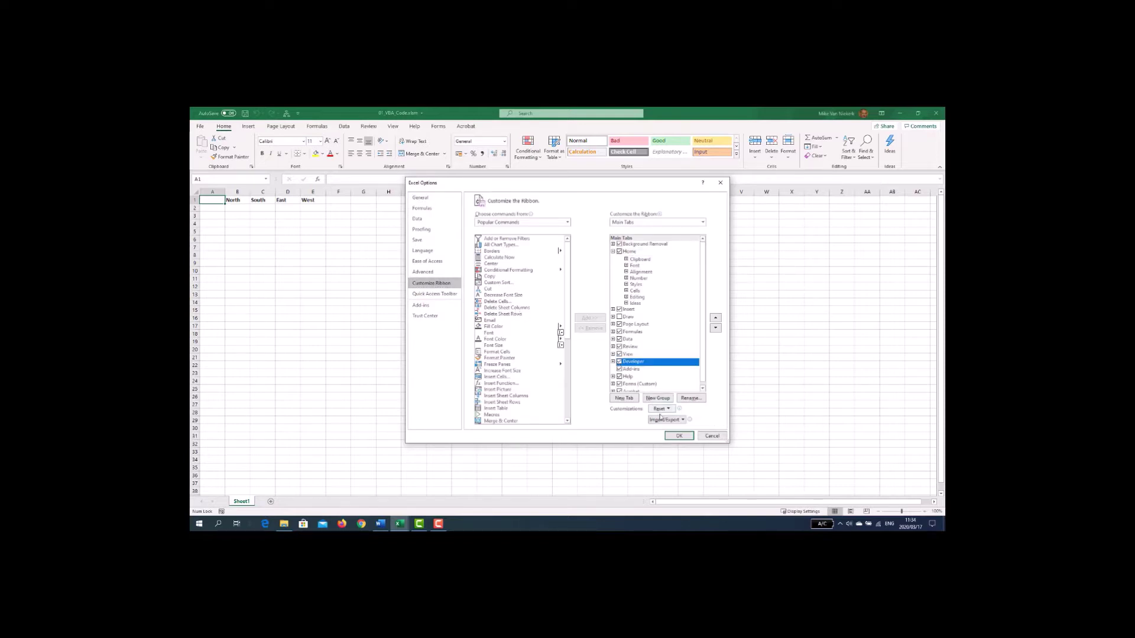
left_click(677, 436)
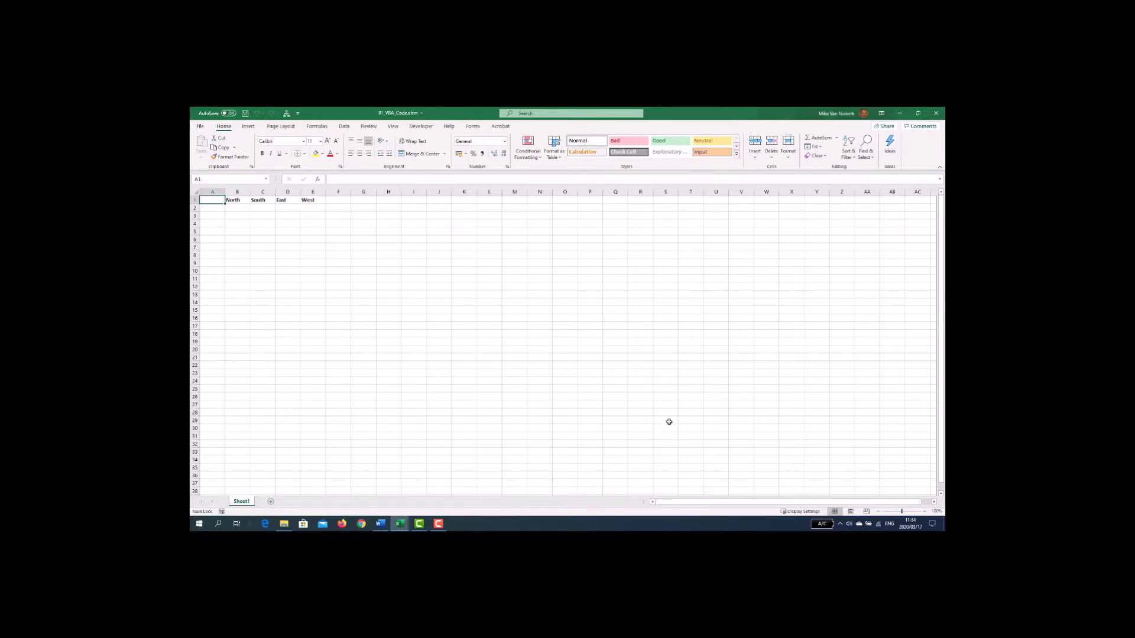
From the Developer tab's Macros list, open the Area_Bold macro for editing
left_click(420, 127)
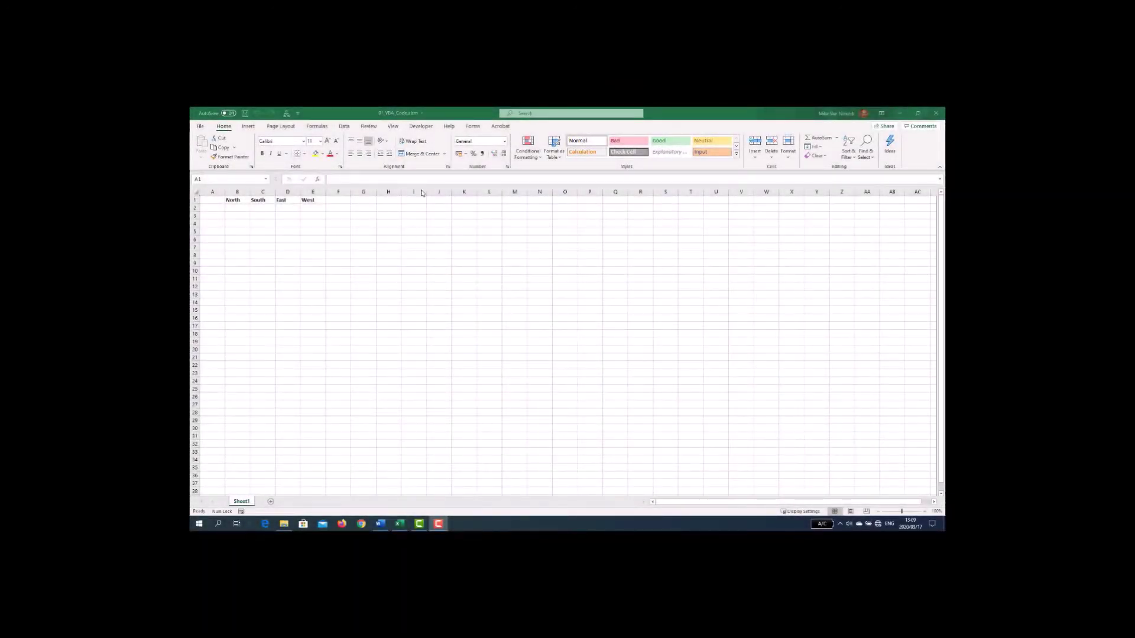
left_click(421, 127)
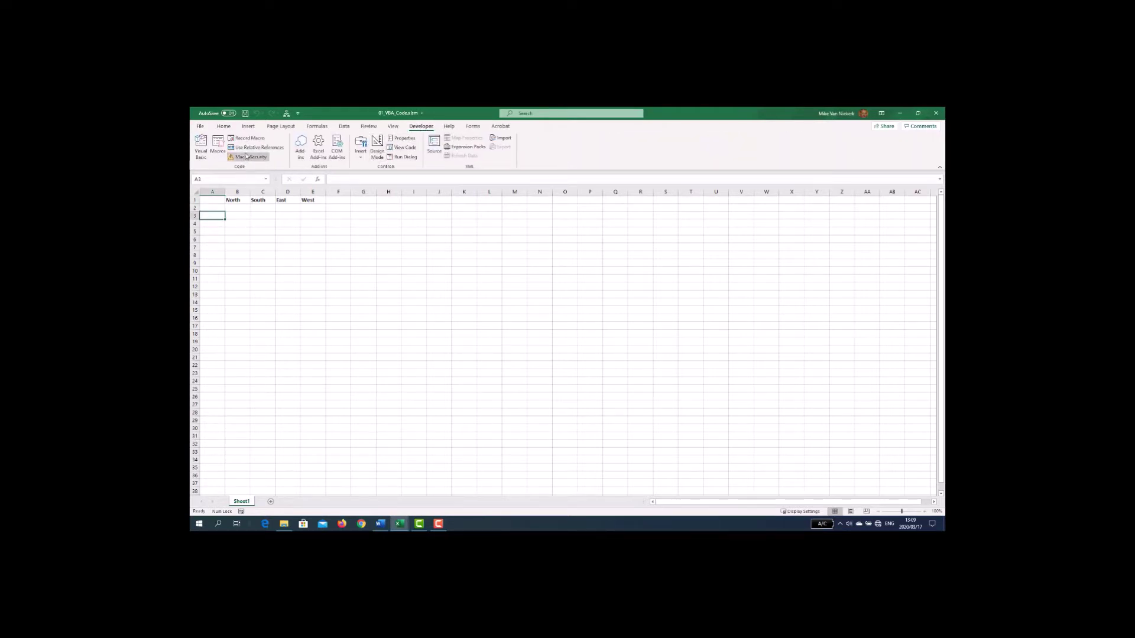
left_click(218, 145)
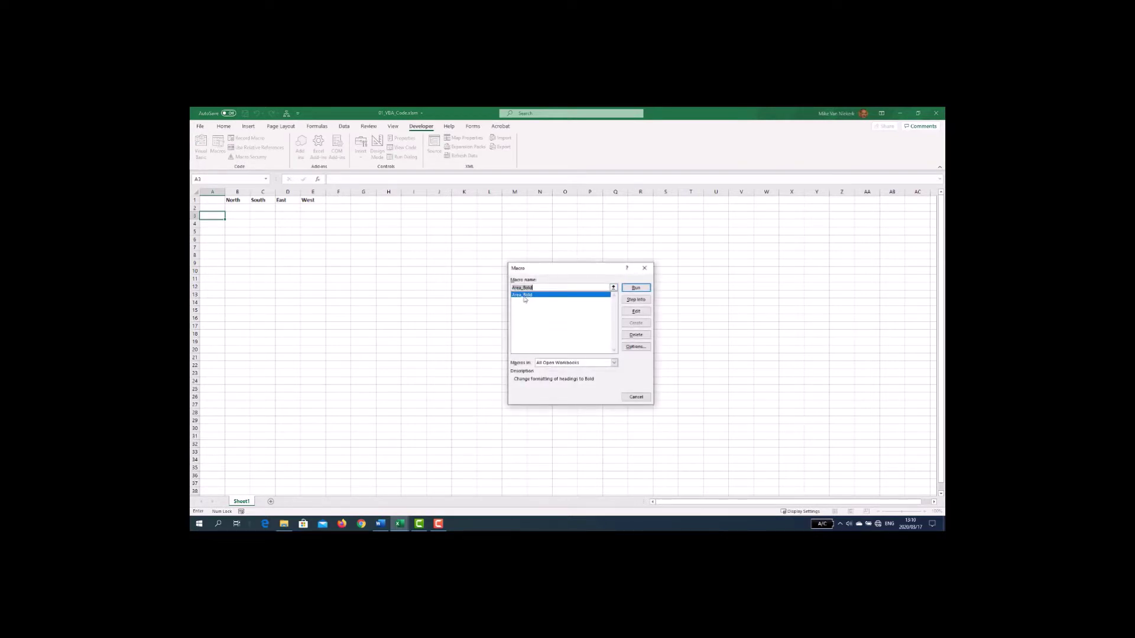
left_click(635, 312)
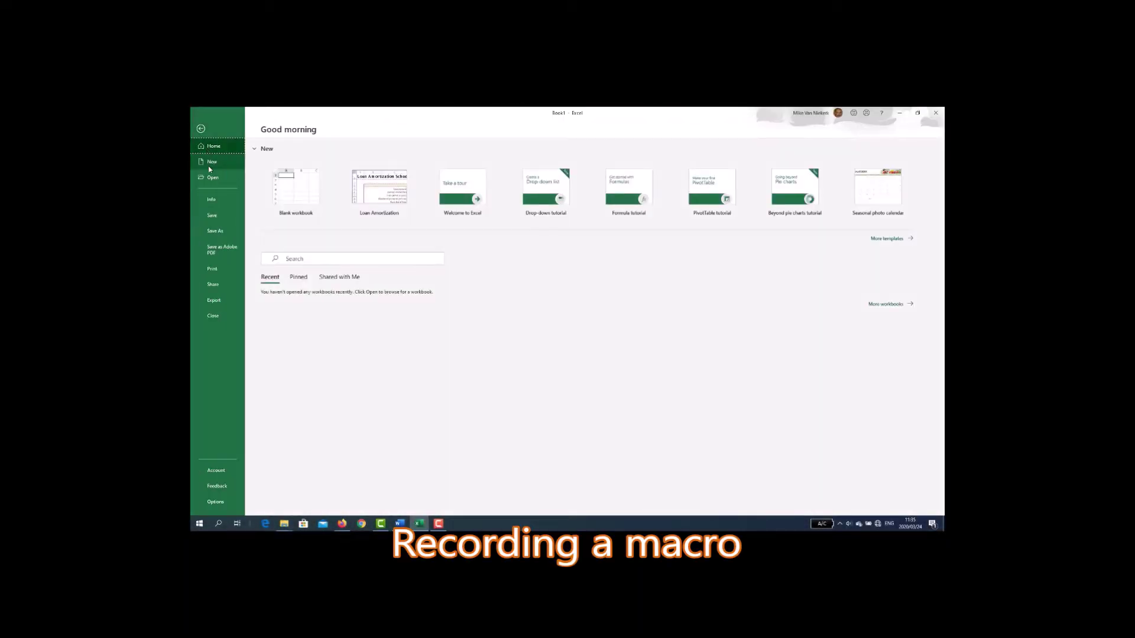
Browse to the Desktop and open the 02_RecordMacro.xlsx workbook
left_click(212, 178)
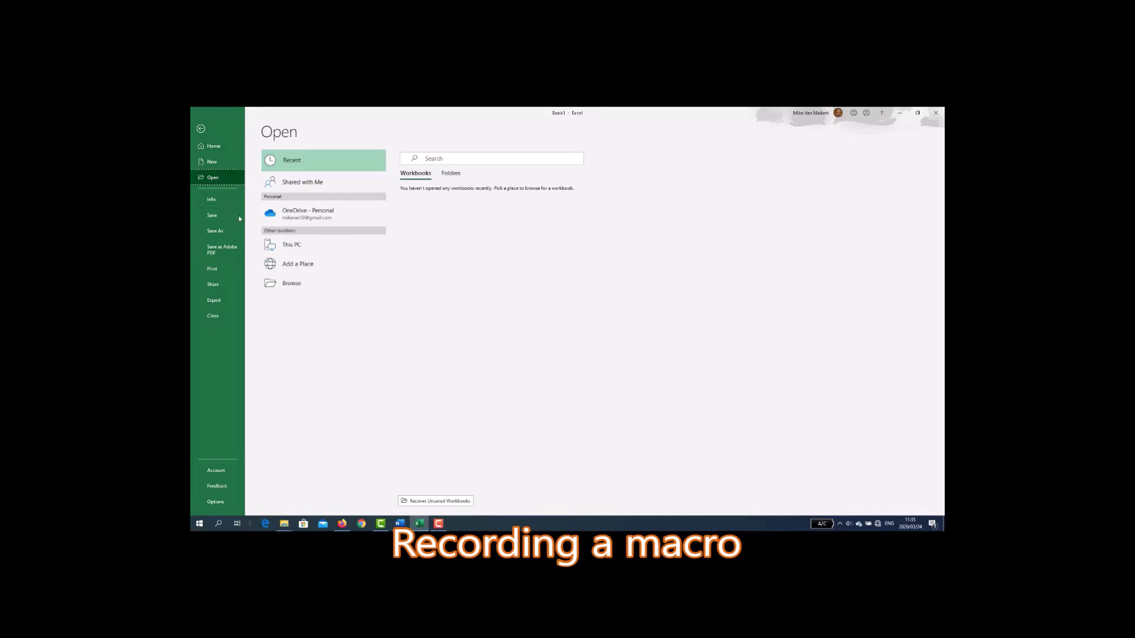
left_click(288, 287)
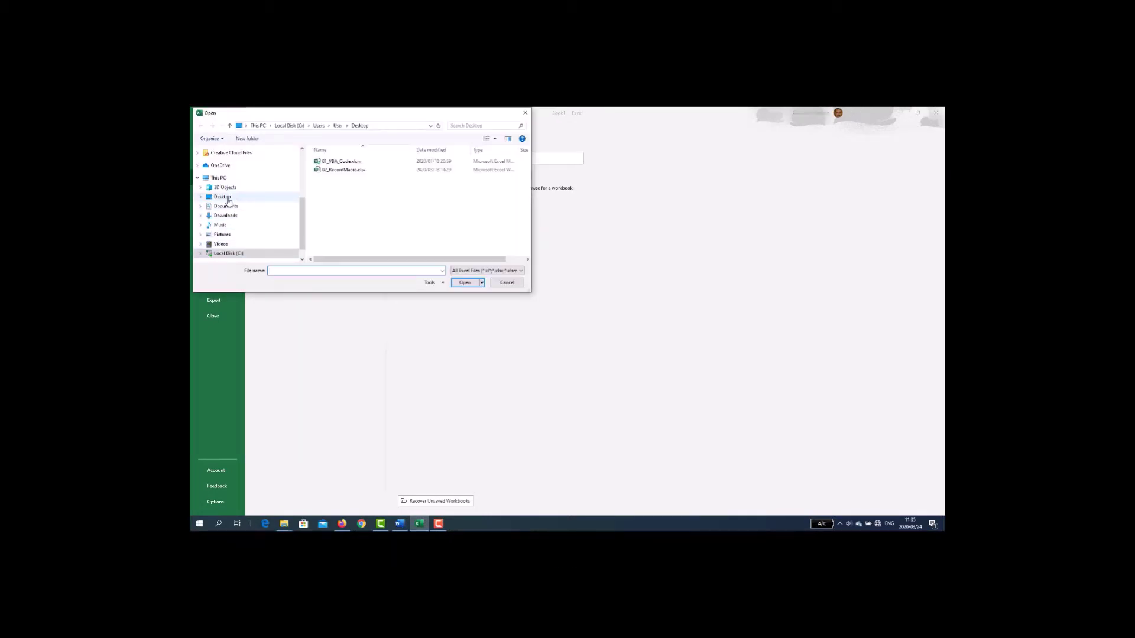
left_click(228, 198)
left_click(334, 171)
left_click(465, 282)
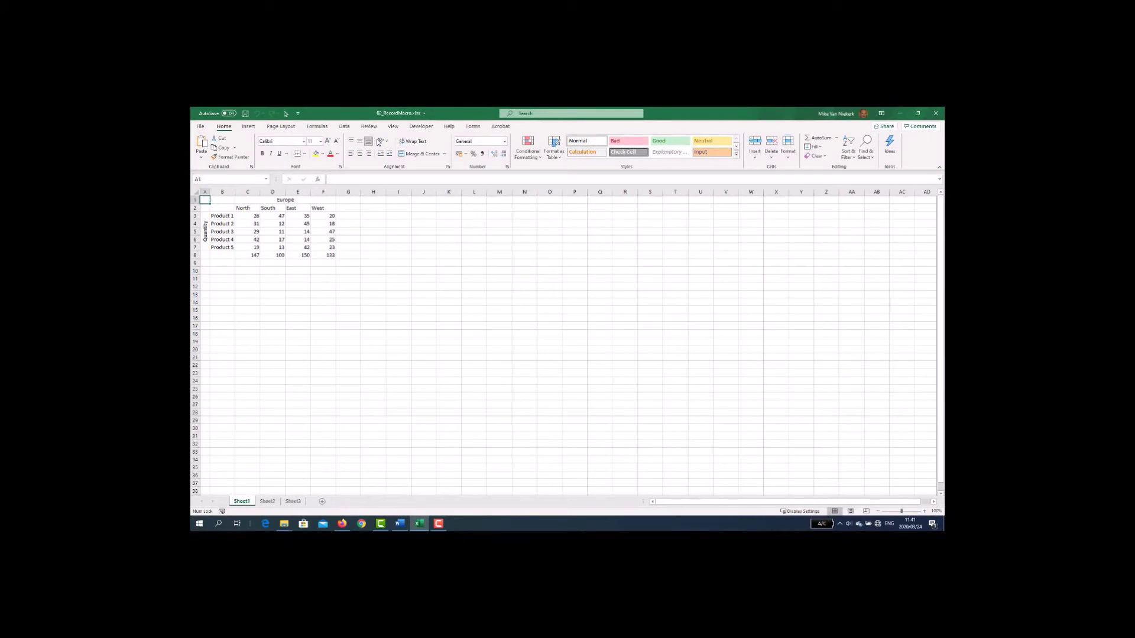
Record a new macro Format_Range in This Workbook, shortcut Ctrl+Shift+F, description 'Format sales data'
left_click(421, 127)
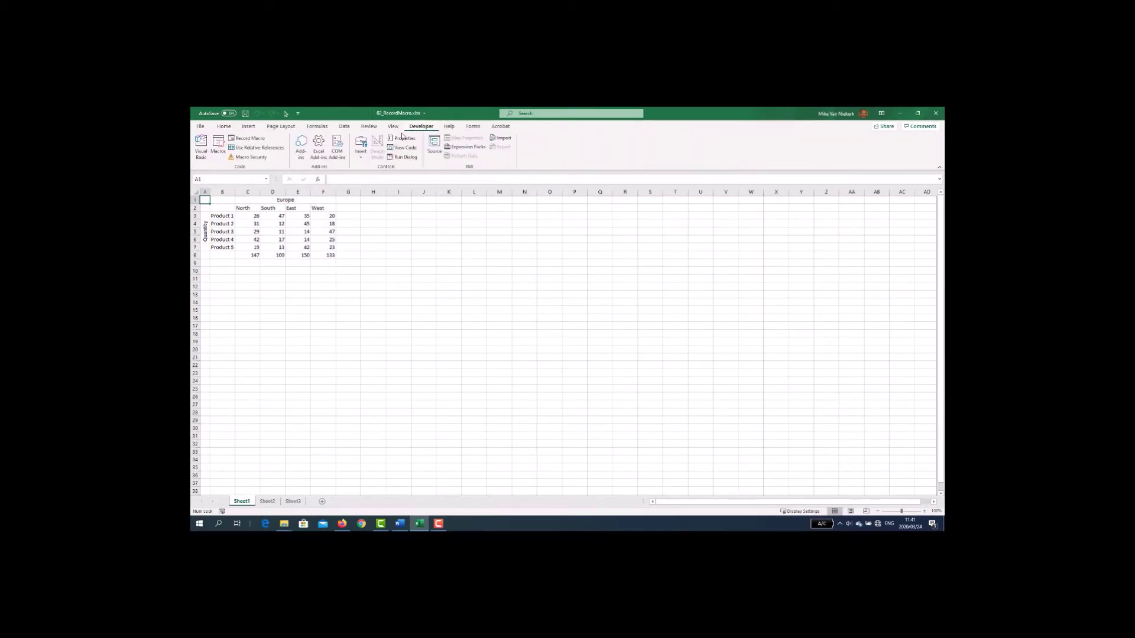
left_click(244, 139)
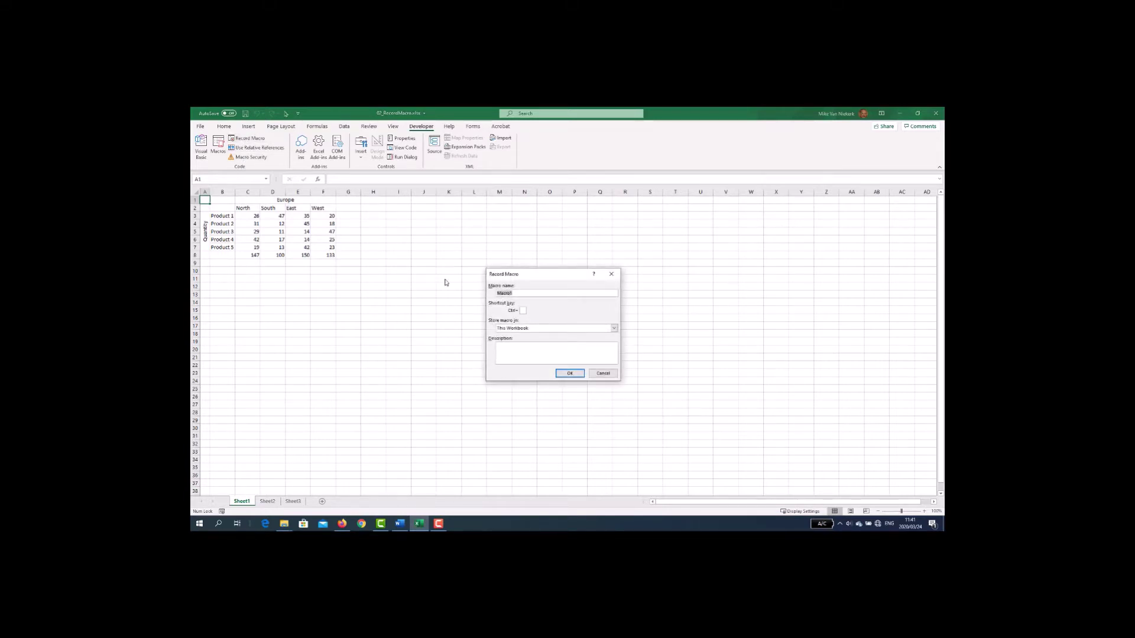
type("Range")
left_click(524, 310)
type("F")
left_click(509, 346)
left_click(560, 375)
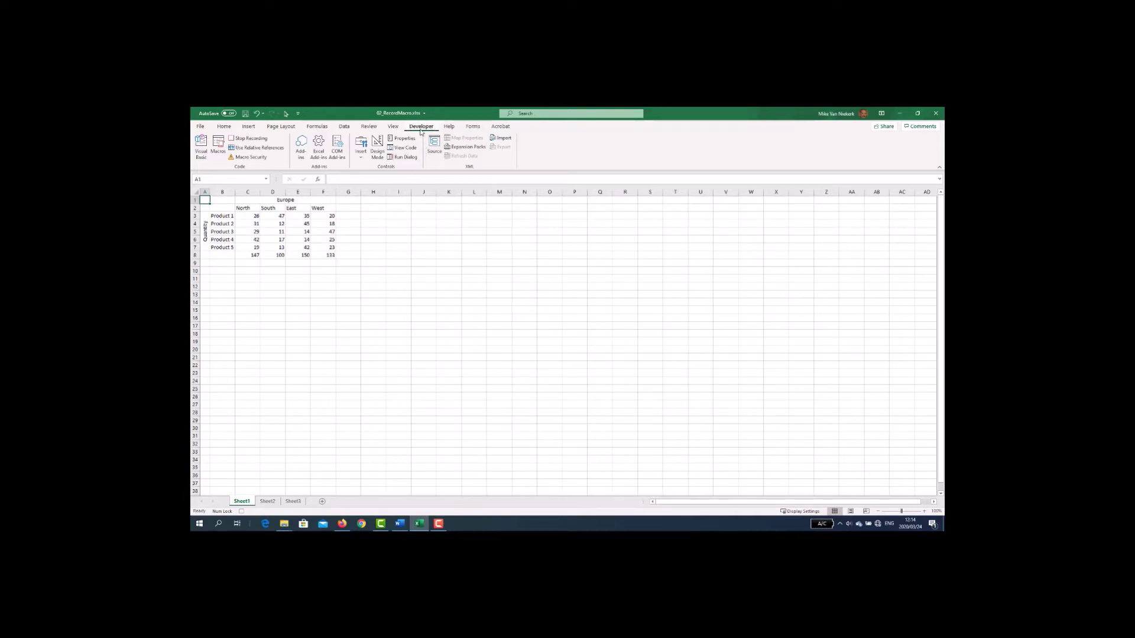
left_click(224, 127)
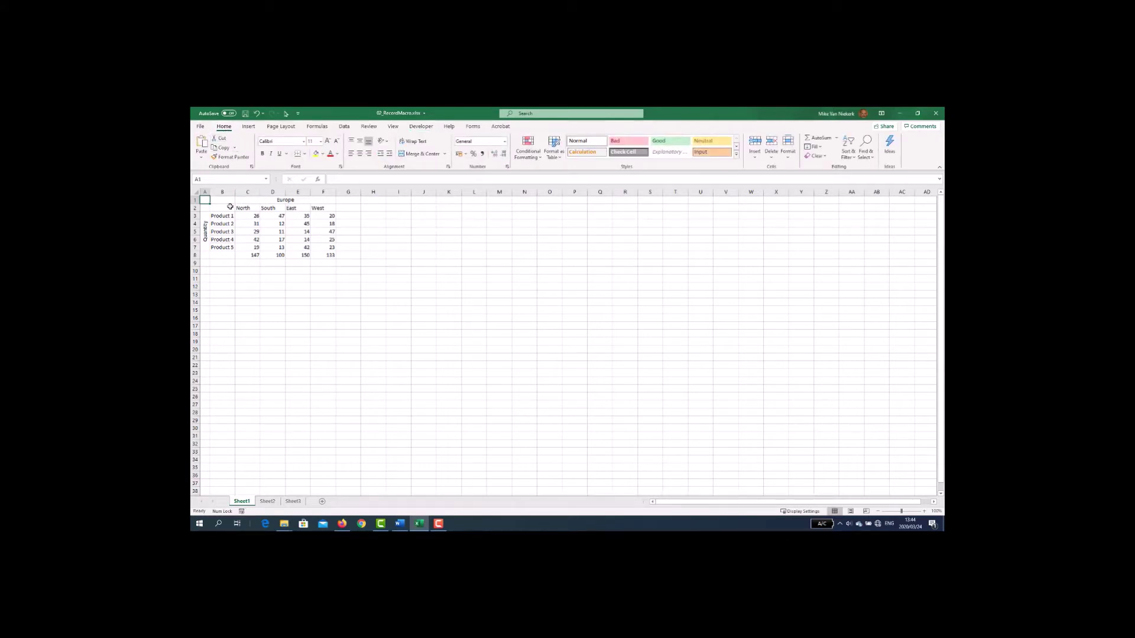
Bold the product labels A3:B7, centre the numbers and apply US dollar Accounting format
left_click_drag(242, 201, 283, 210)
left_click_drag(205, 219, 223, 239)
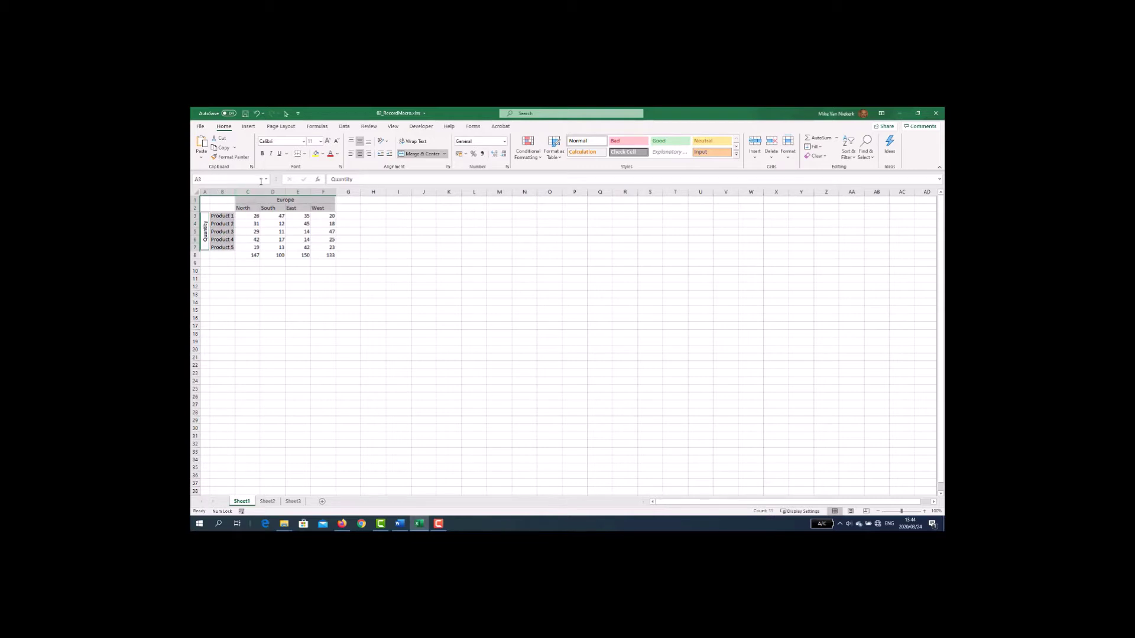
left_click(262, 153)
left_click_drag(246, 216, 322, 255)
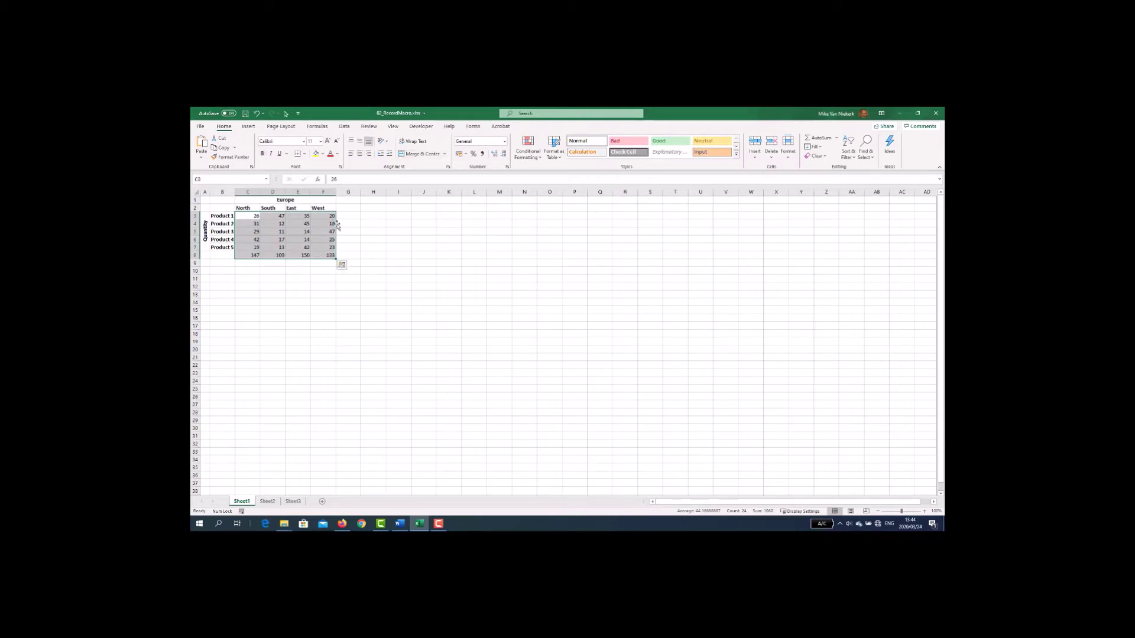
left_click(361, 155)
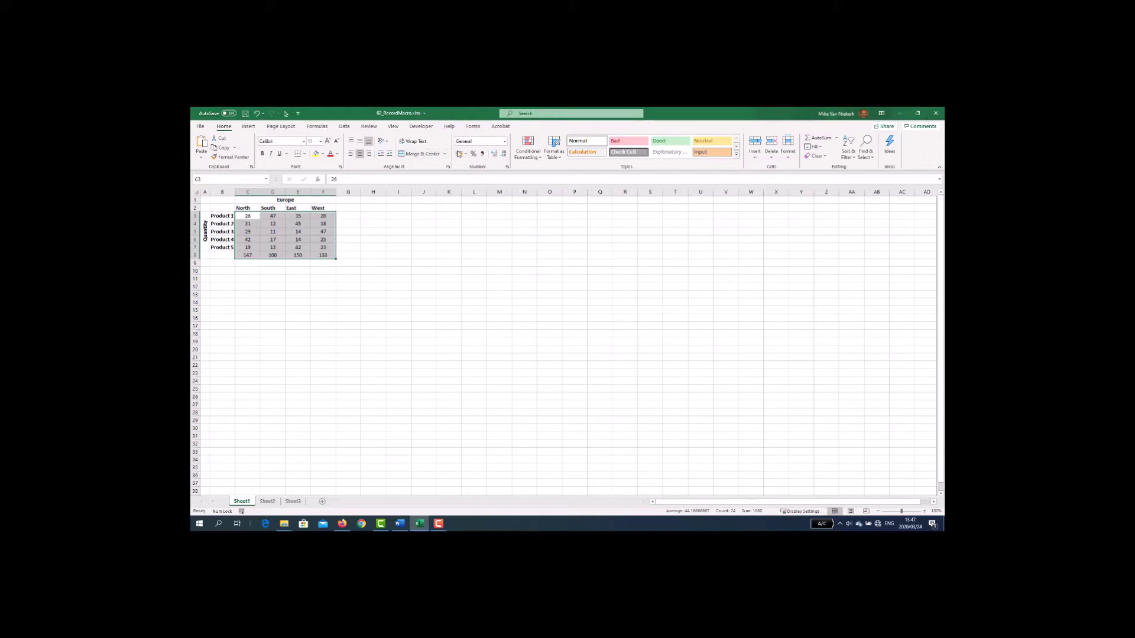
left_click(466, 155)
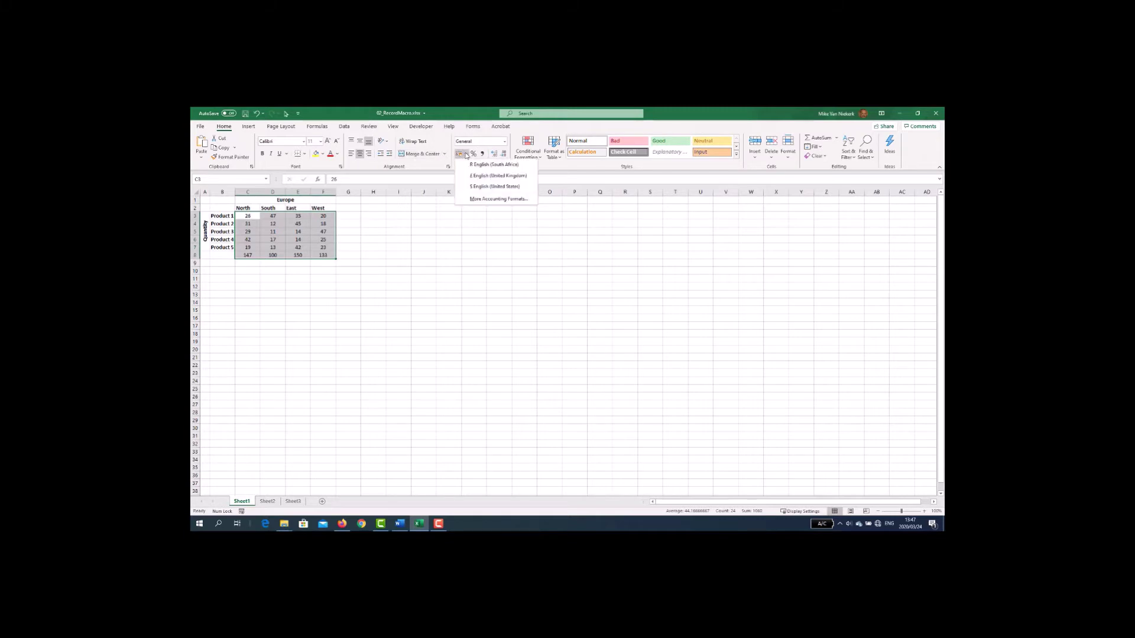
left_click(473, 188)
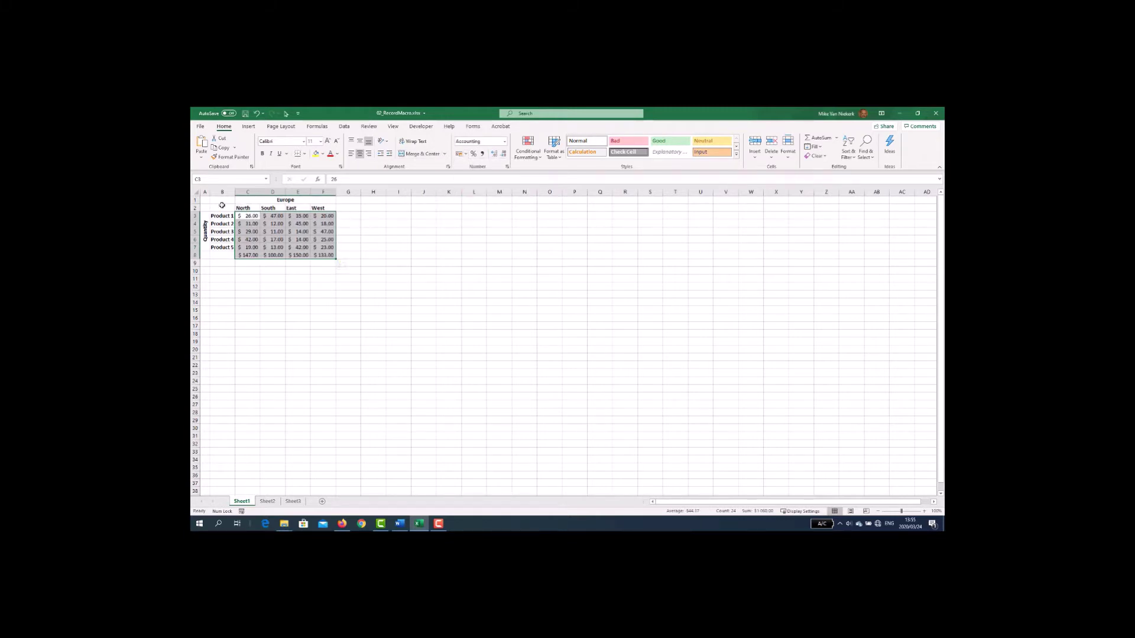
Return to cell A1 and stop recording the Format_Range macro
left_click(204, 200)
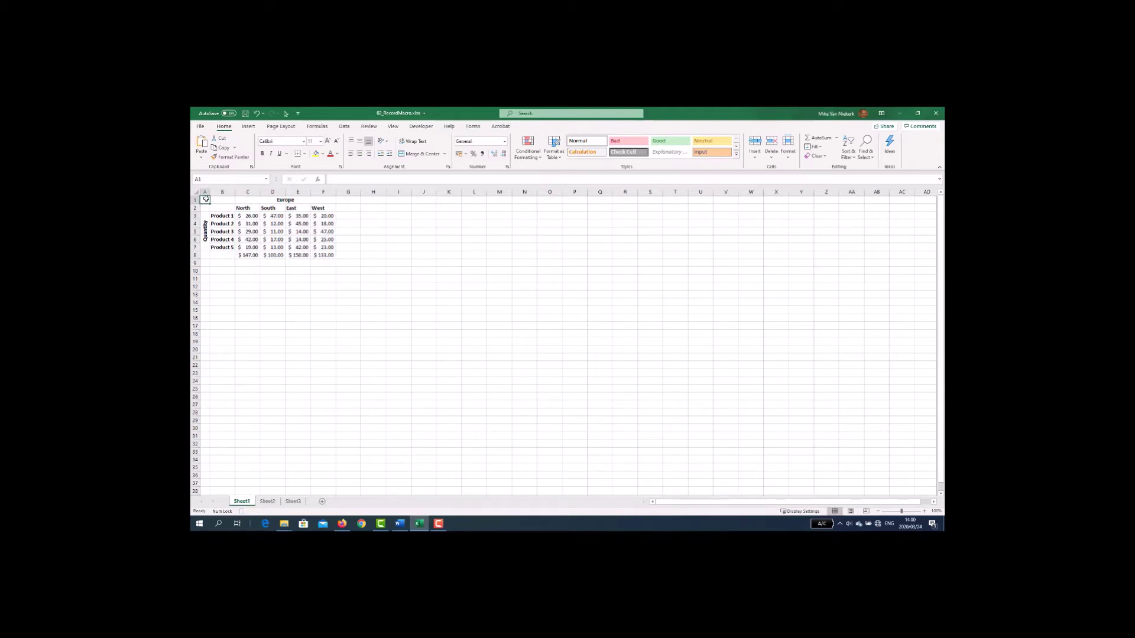
left_click(421, 126)
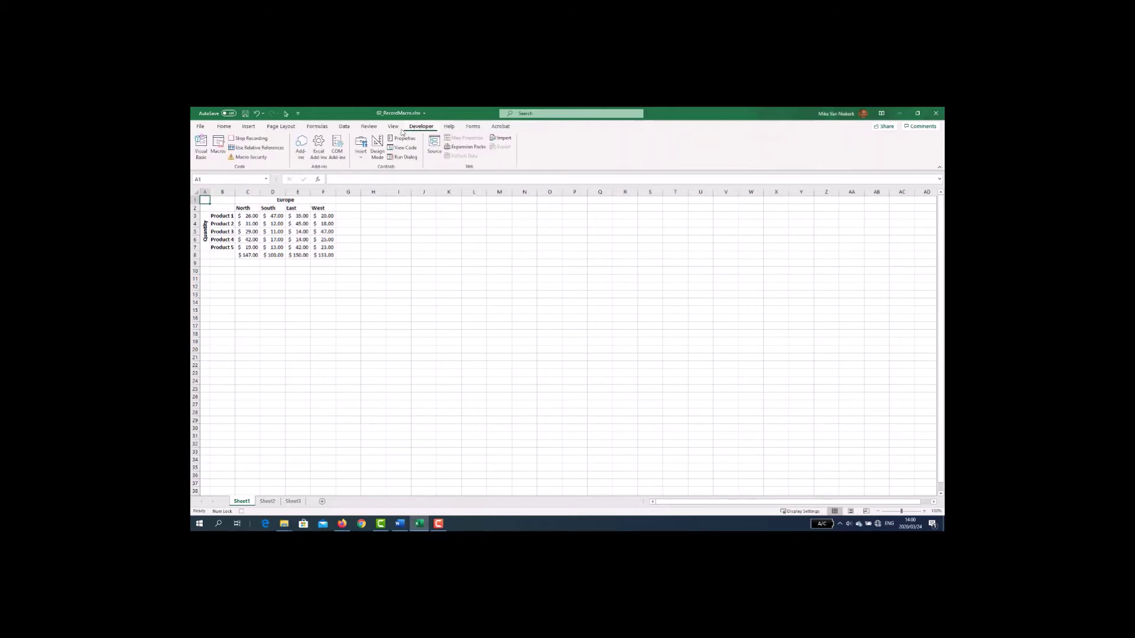
left_click(260, 139)
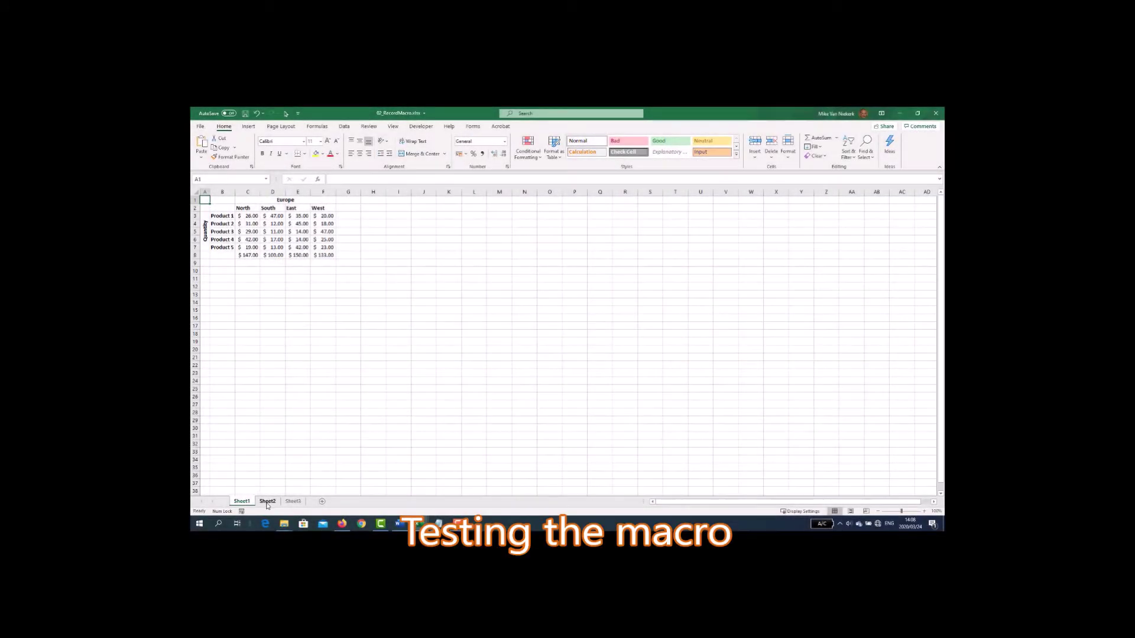
Run Format_Range on Sheet2's Asia table by shortcut and Sheet3's Africa table, then open its code
left_click(267, 502)
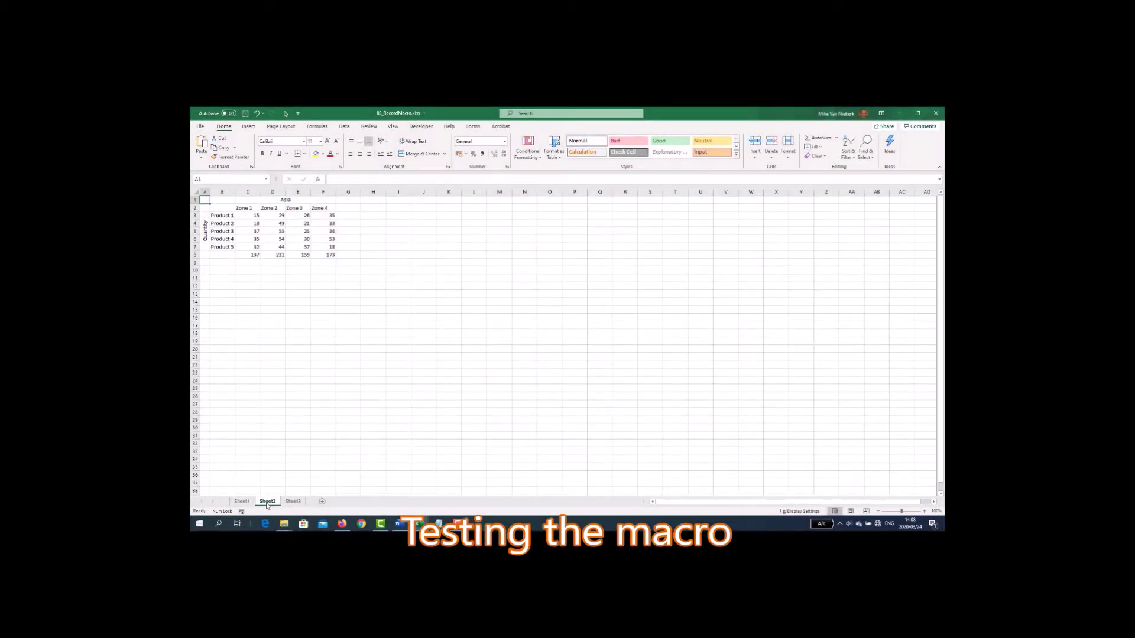
key("ctrl+shift+m")
left_click(291, 502)
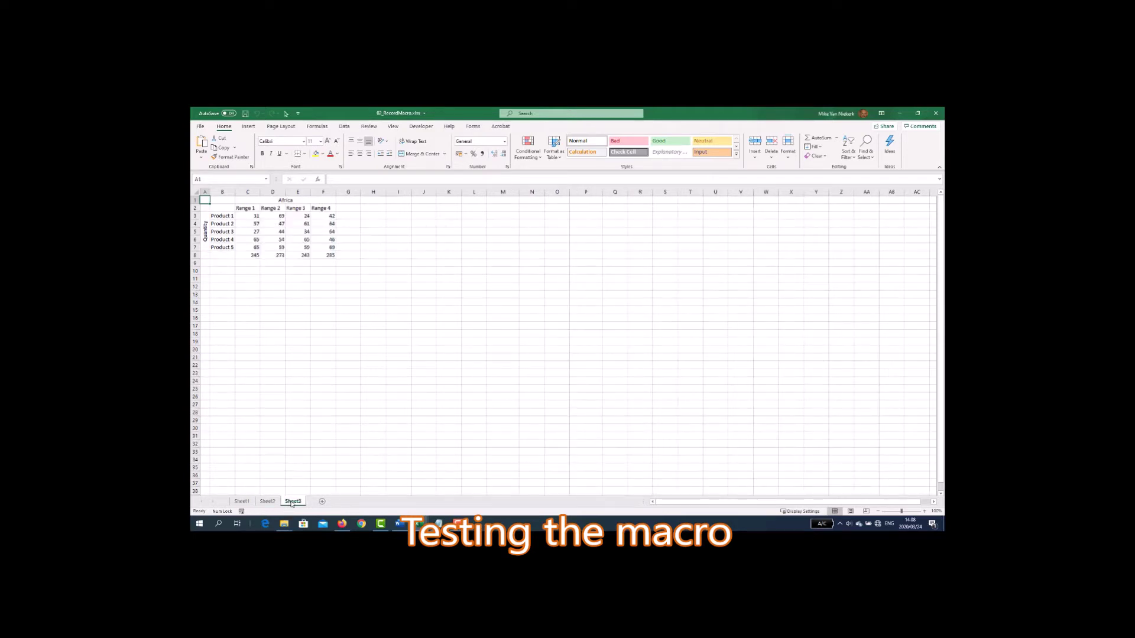
left_click(426, 126)
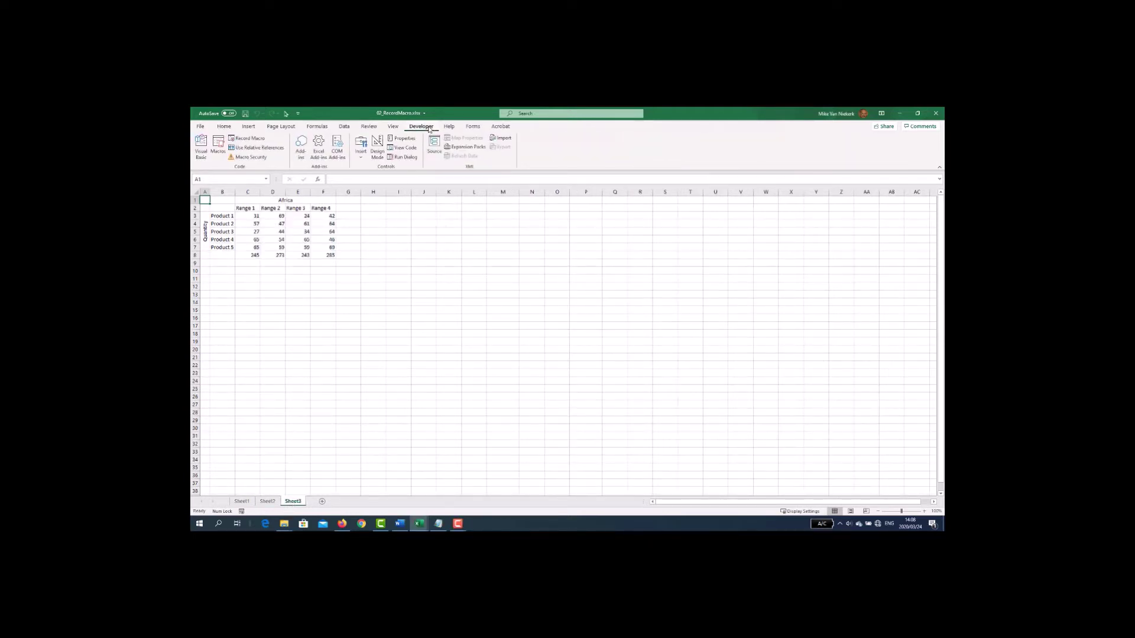
left_click(219, 146)
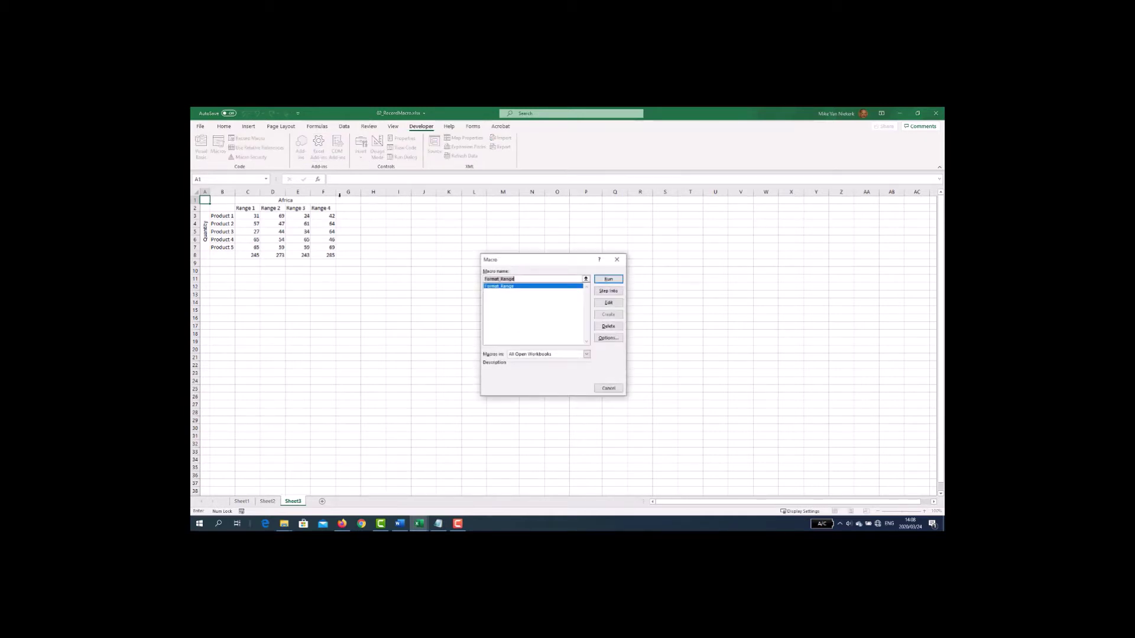
left_click(600, 280)
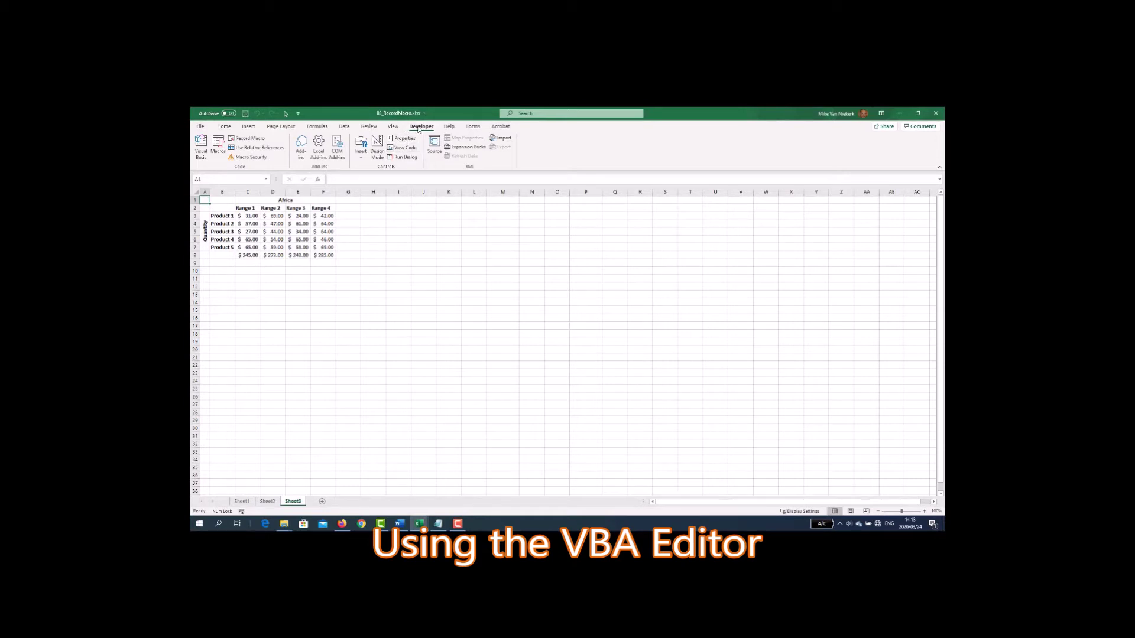
left_click(218, 143)
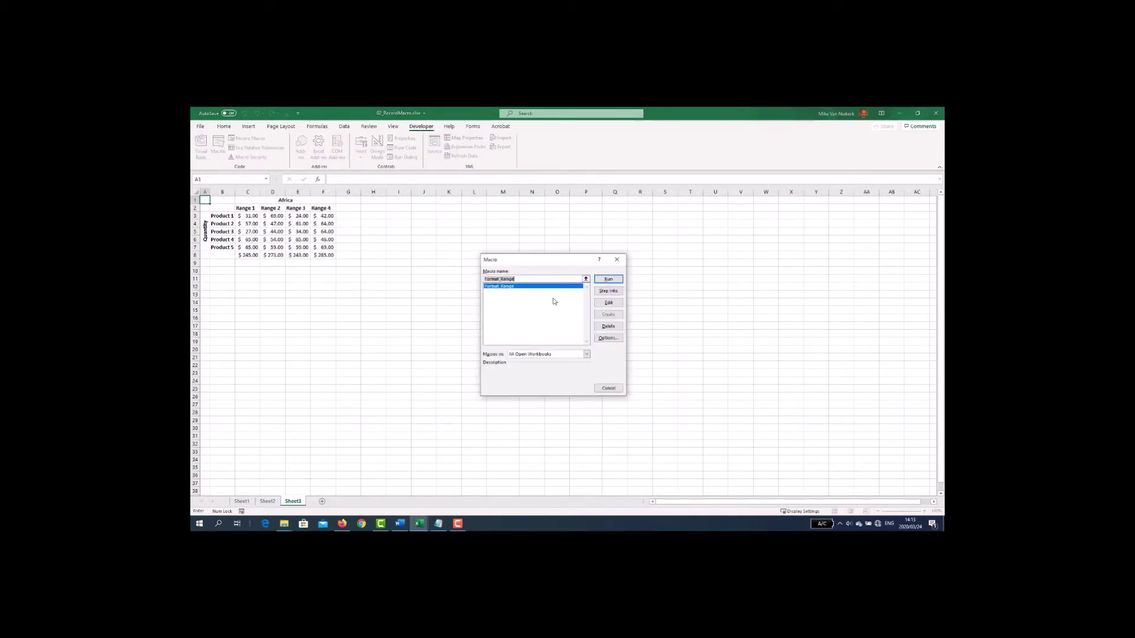
left_click(601, 303)
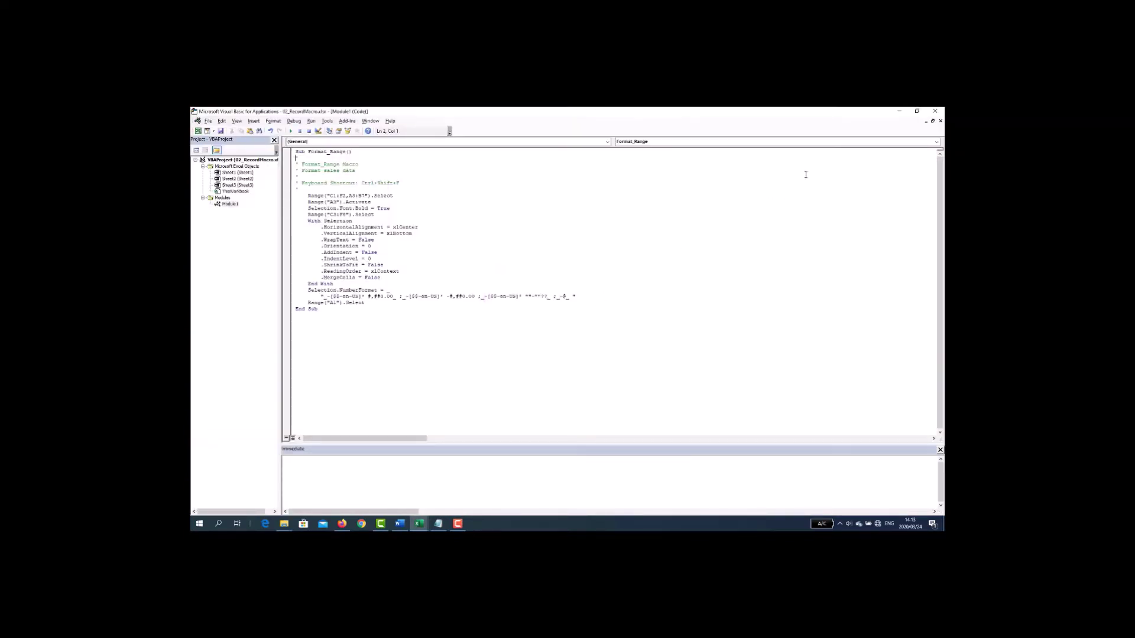
left_click(934, 112)
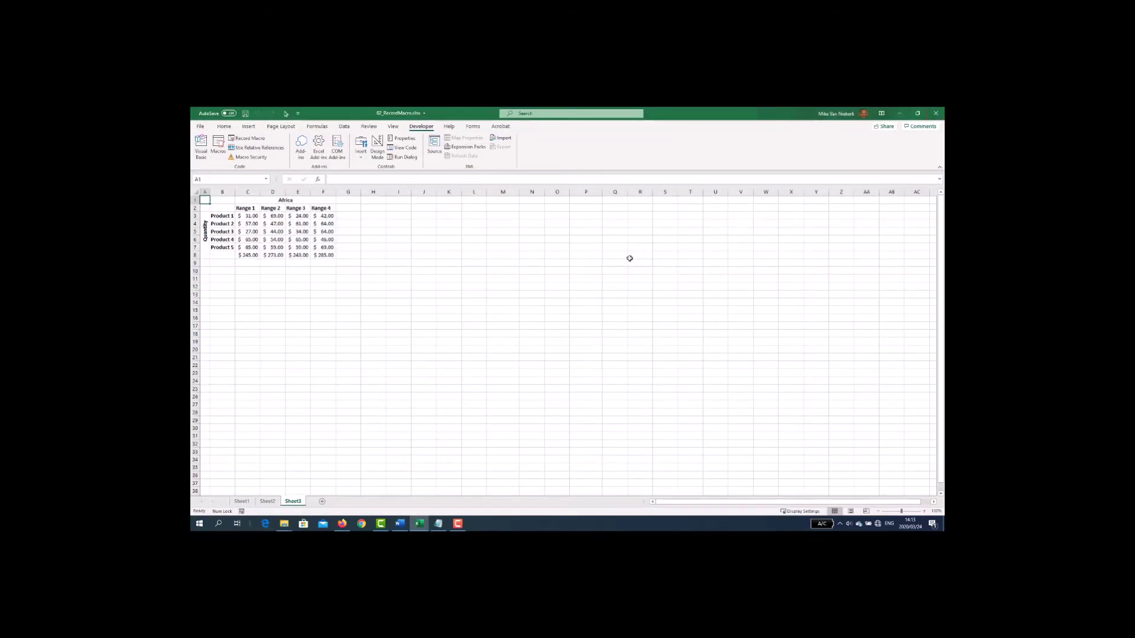
key("alt+F11")
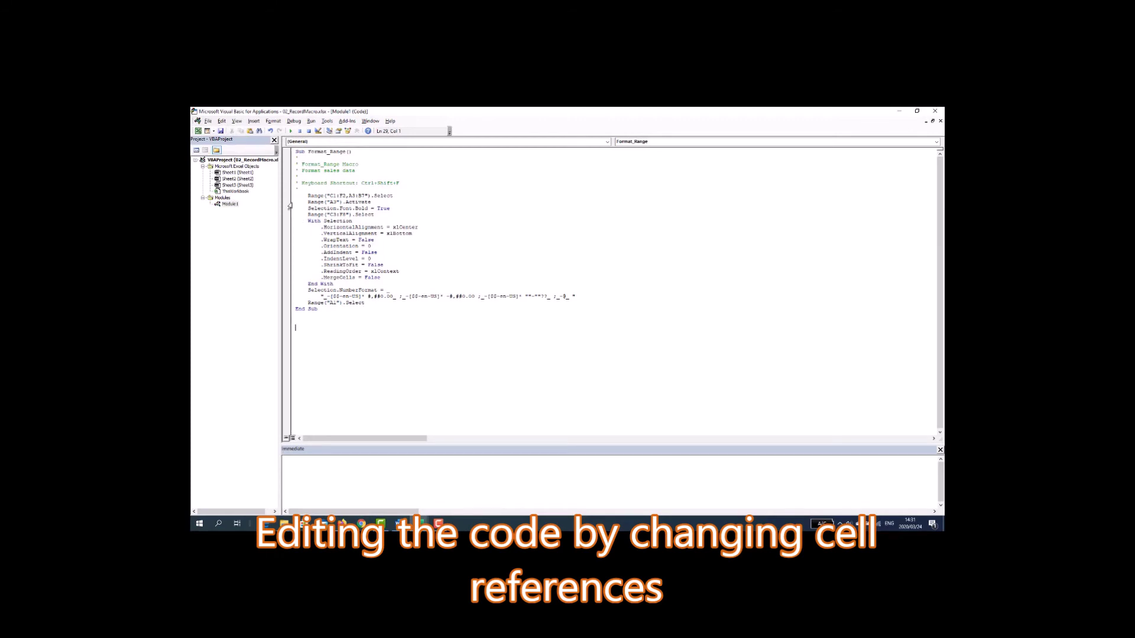
Delete the Range("A3").Activate line from the macro and close the VBA editor
left_click(290, 203)
key("Delete")
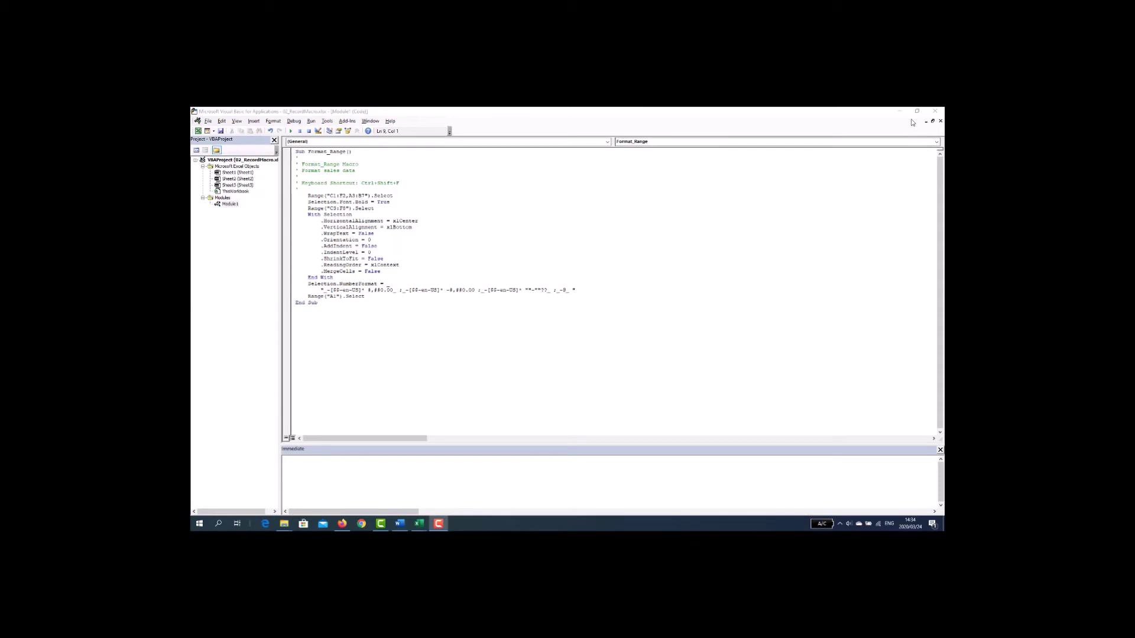
left_click(937, 114)
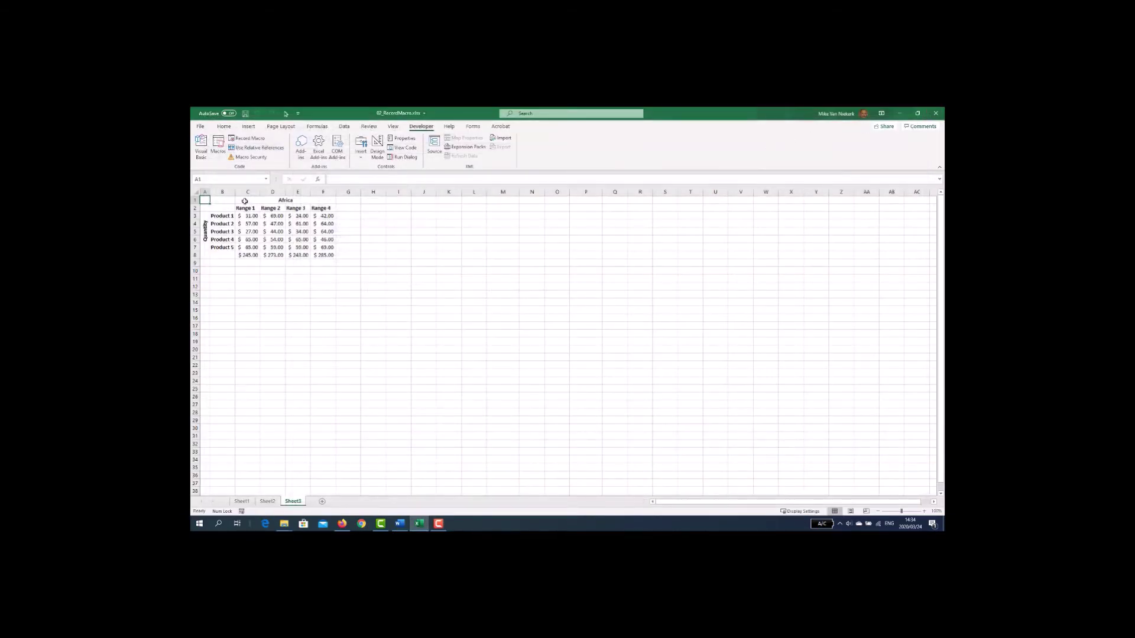
Clear all formats from the Africa table range B2:F8 on Sheet3
left_click(244, 201)
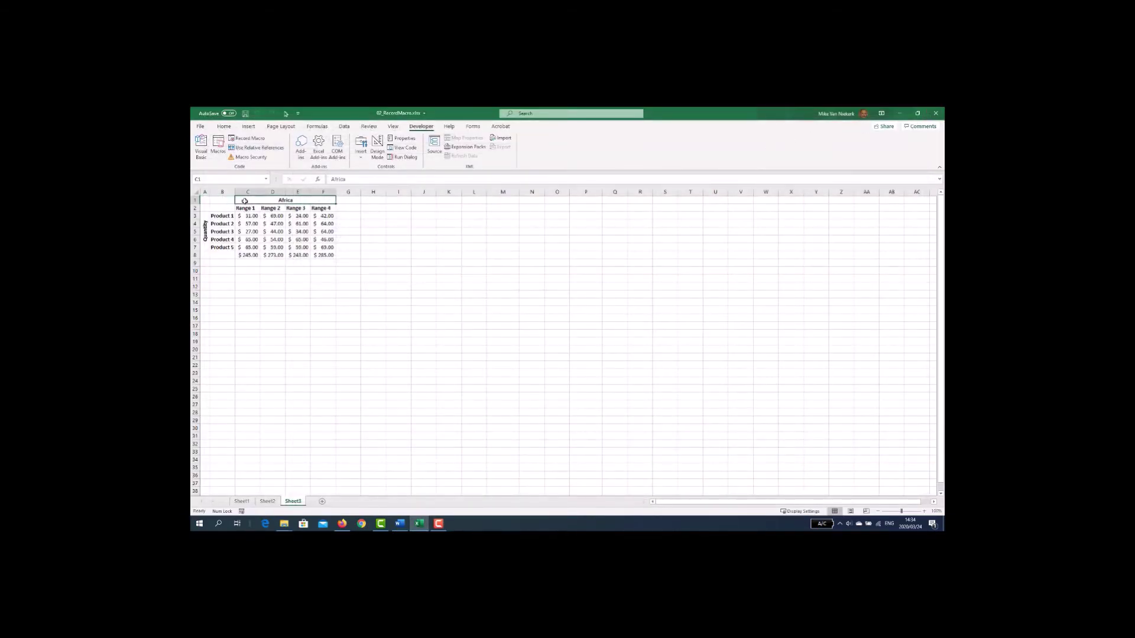
left_click(224, 127)
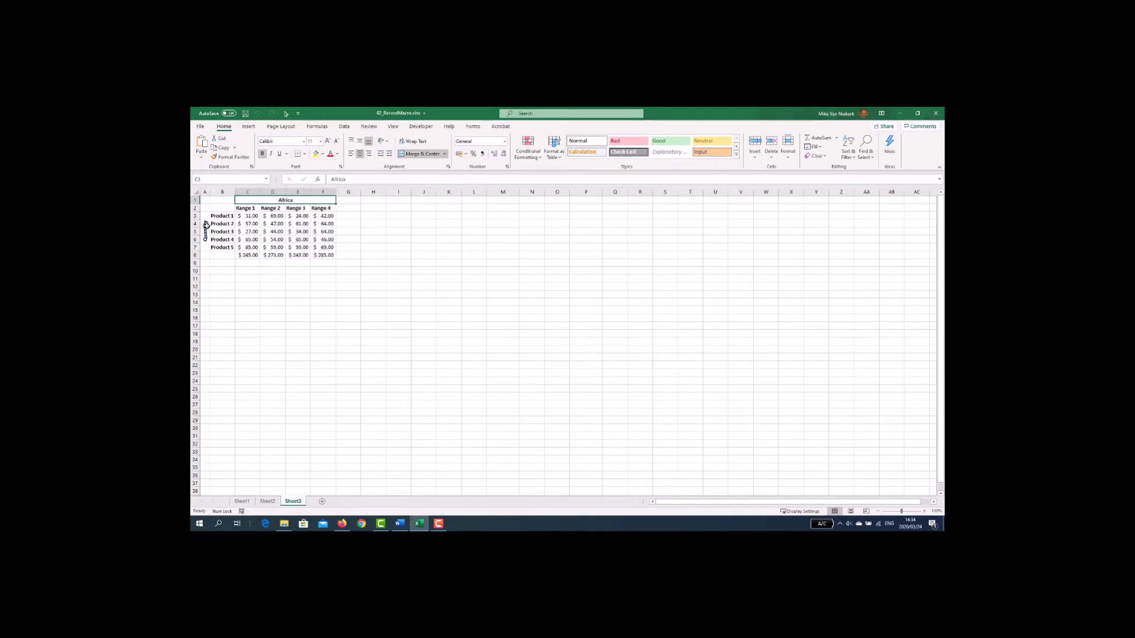
left_click(205, 226)
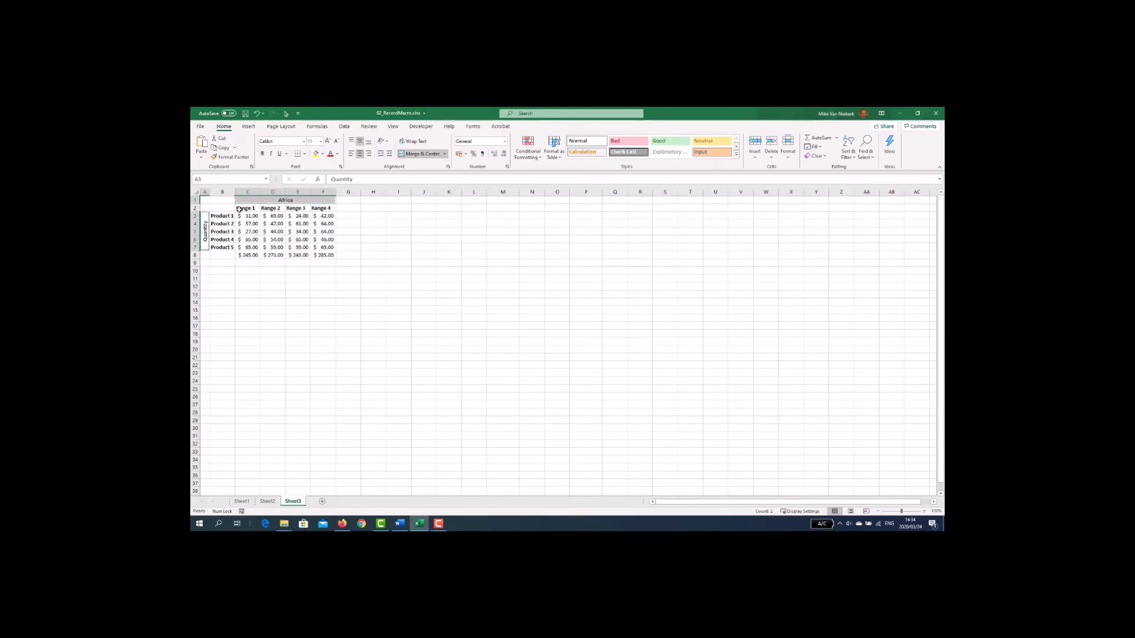
left_click_drag(222, 208, 322, 254)
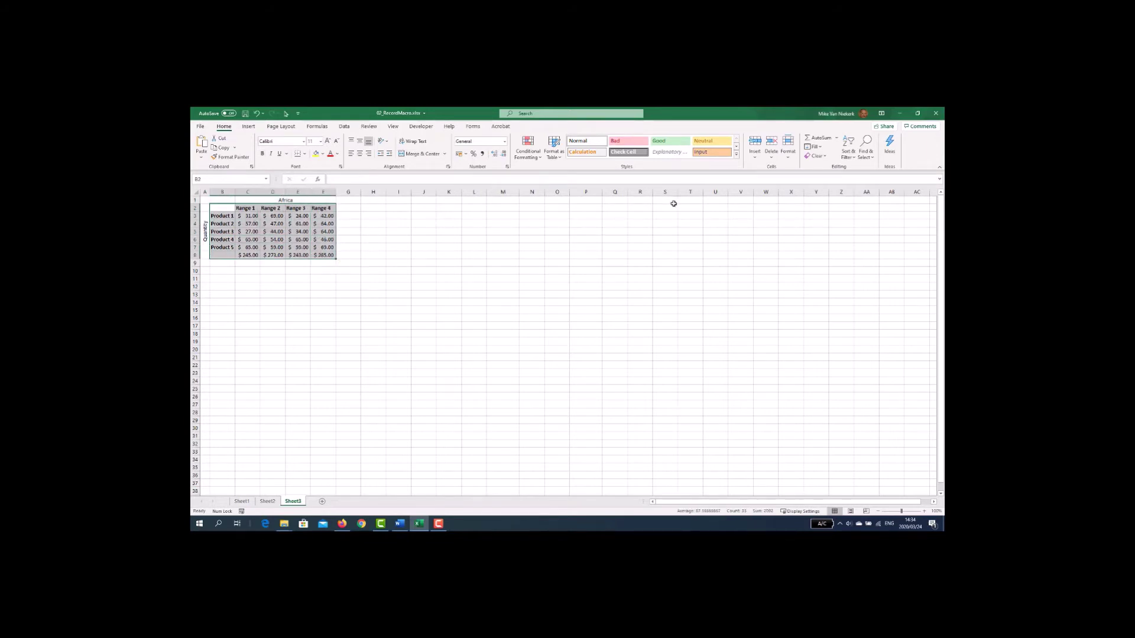
left_click(817, 156)
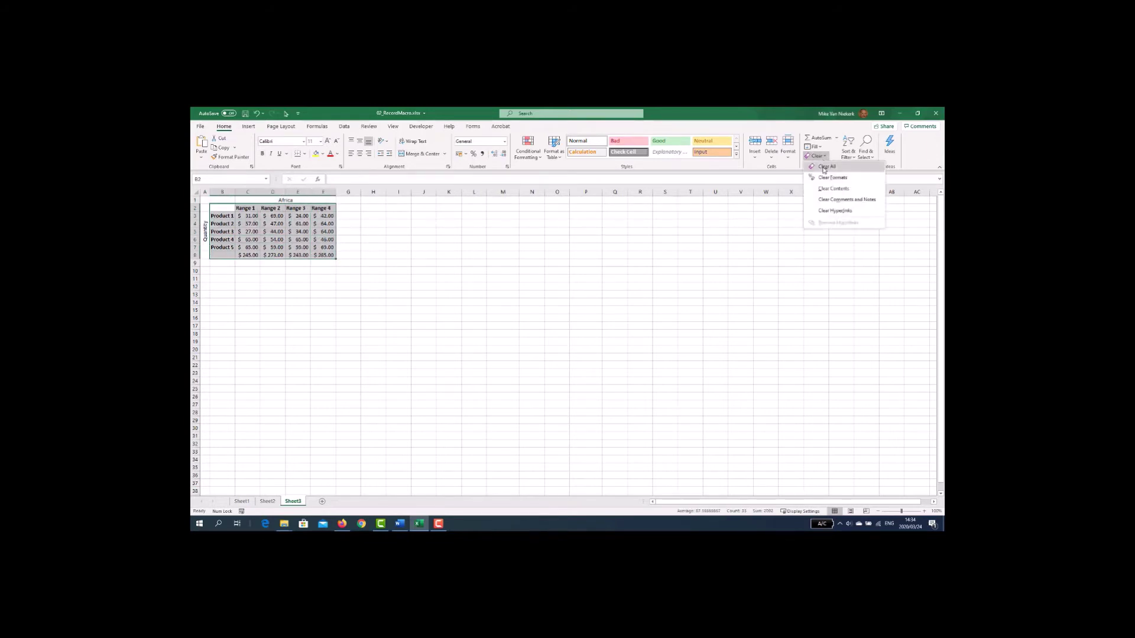
left_click(833, 177)
left_click(414, 294)
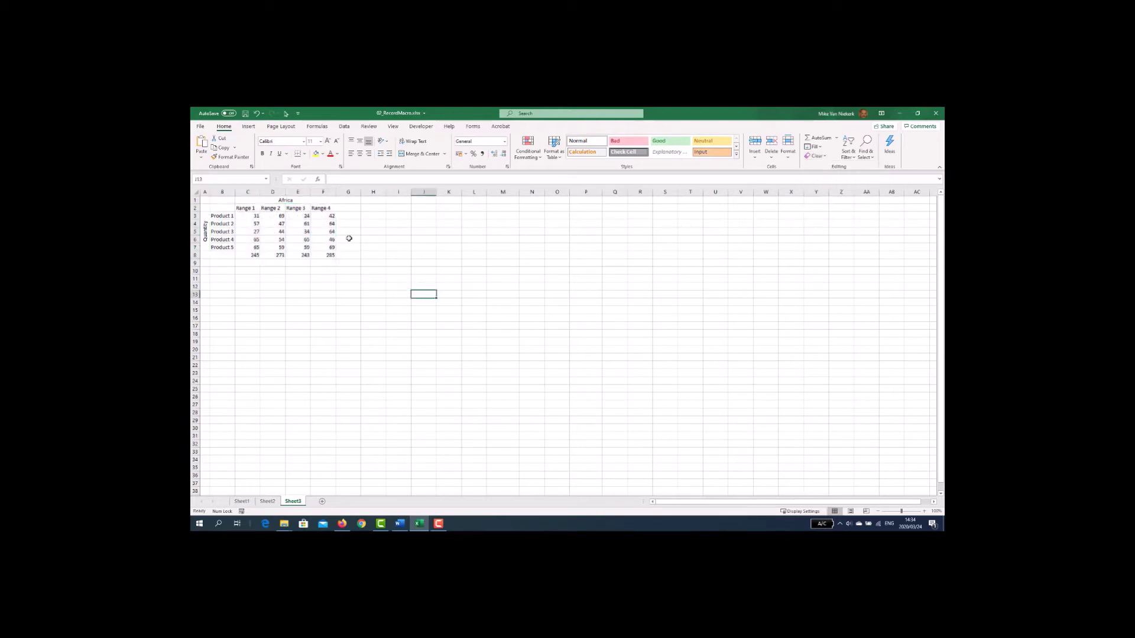
left_click(419, 127)
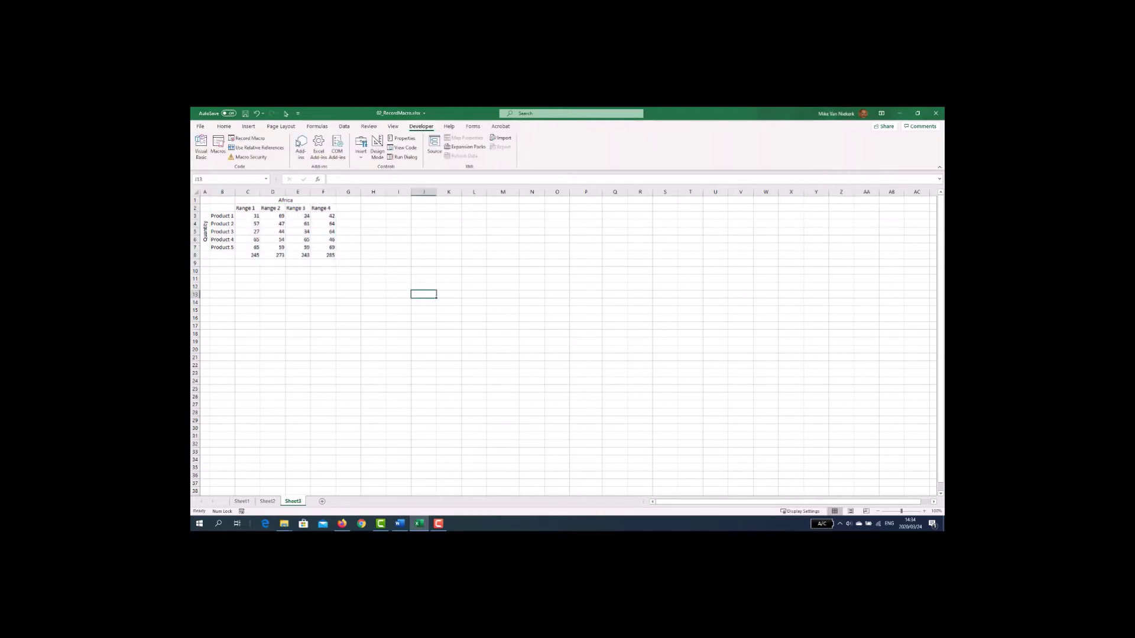
Rerun Format_Range on the Africa table, then delete the .VerticalAlignment through .MergeCells code lines
left_click(218, 148)
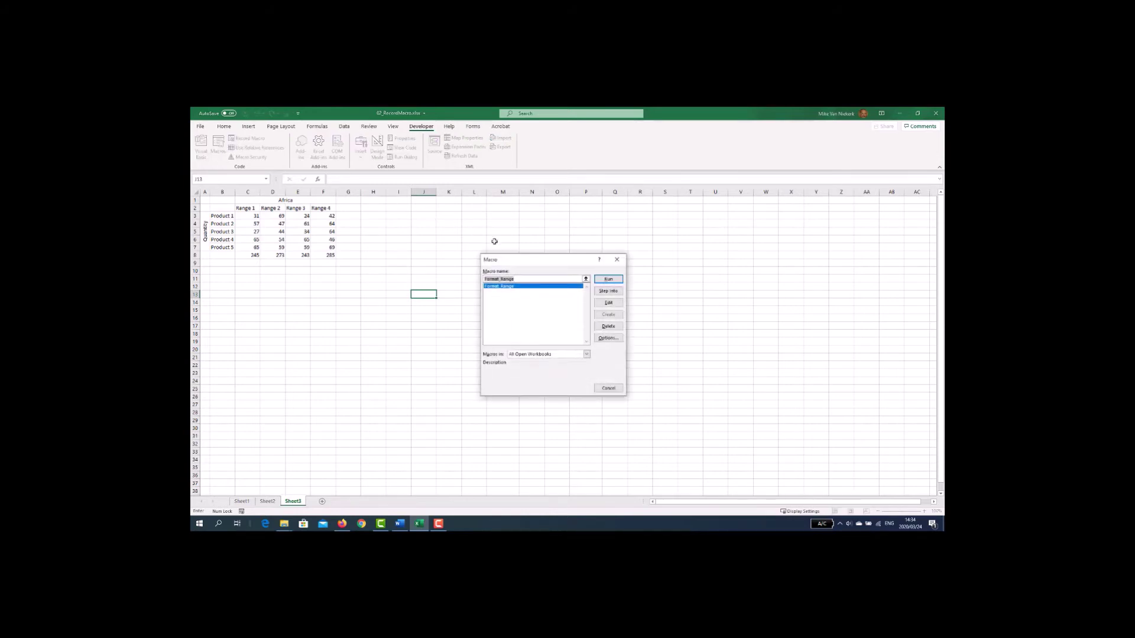
left_click(607, 279)
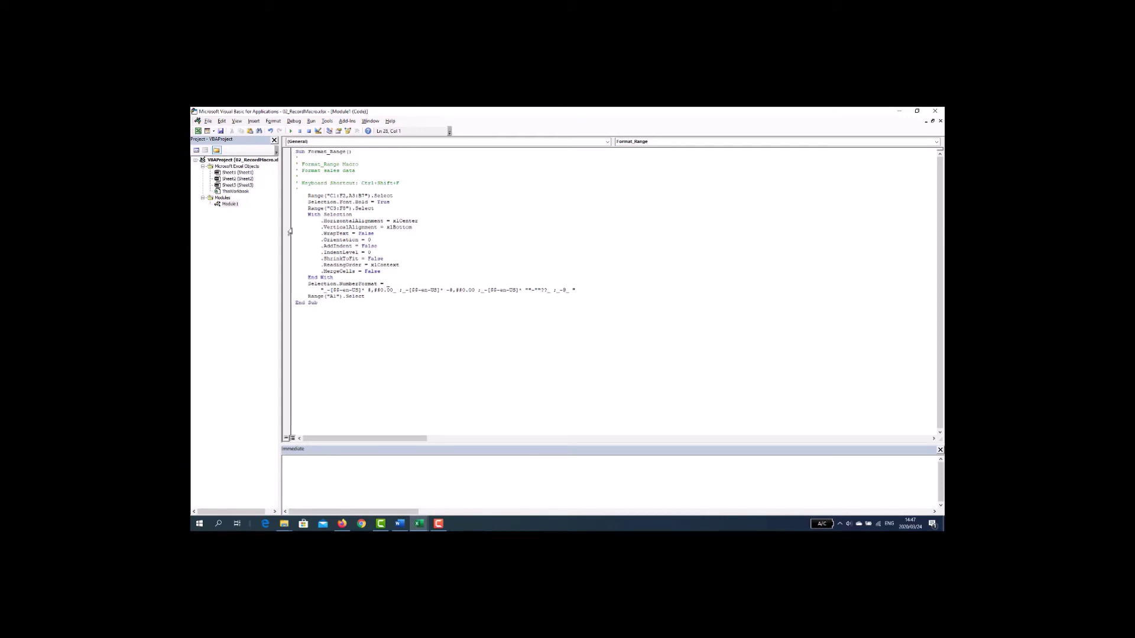
left_click_drag(289, 228, 292, 274)
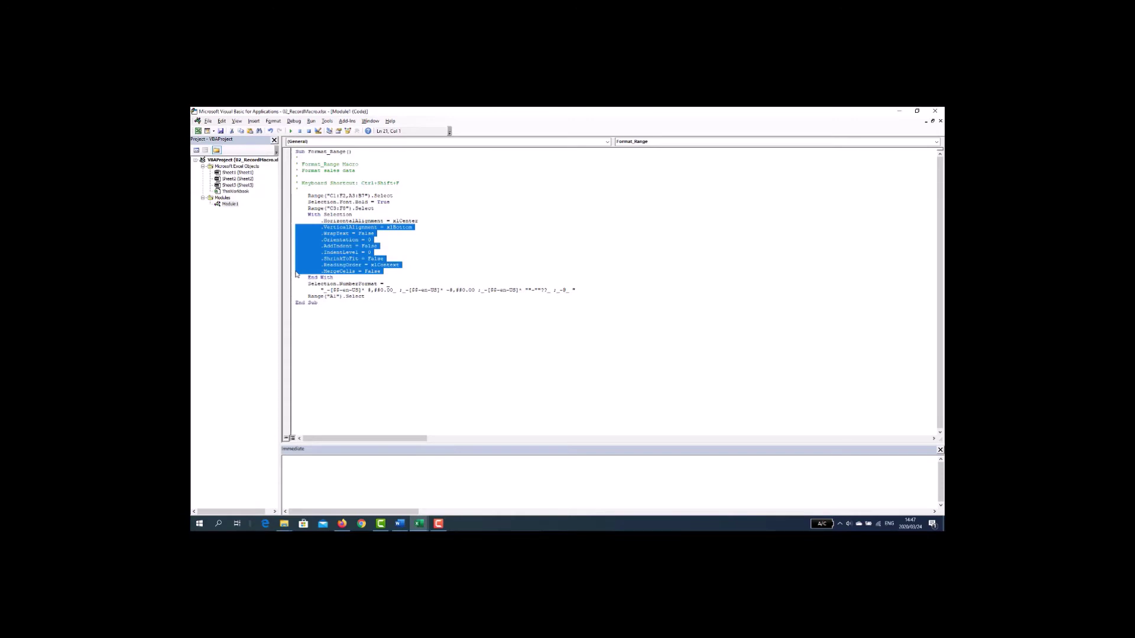
key("Delete")
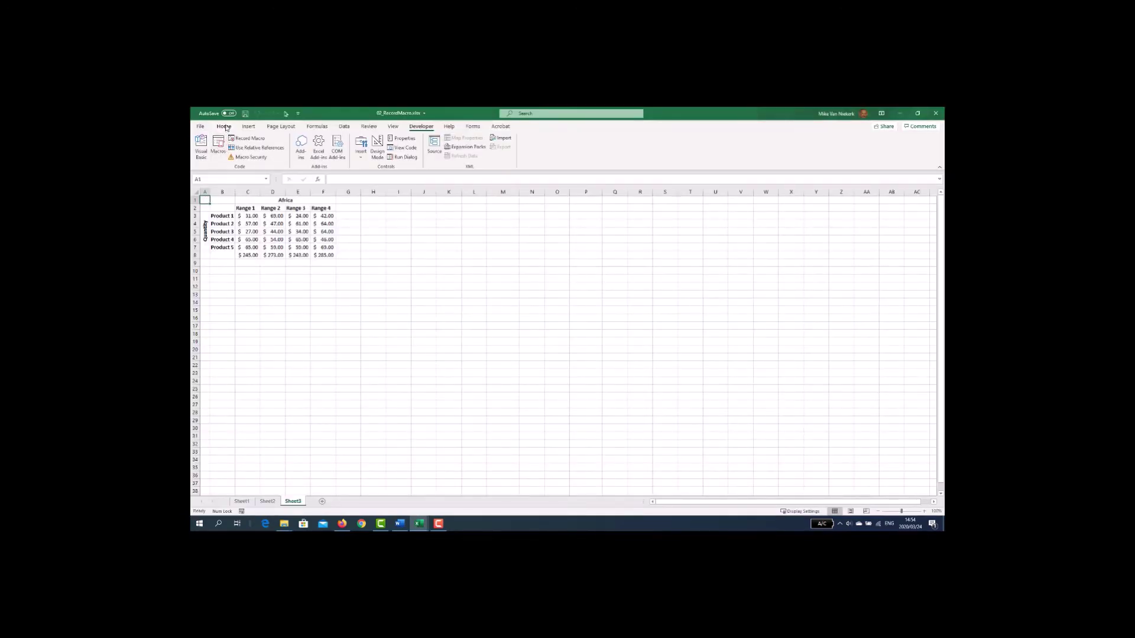
Remove bold from the Africa title and the Quantity label
left_click(224, 126)
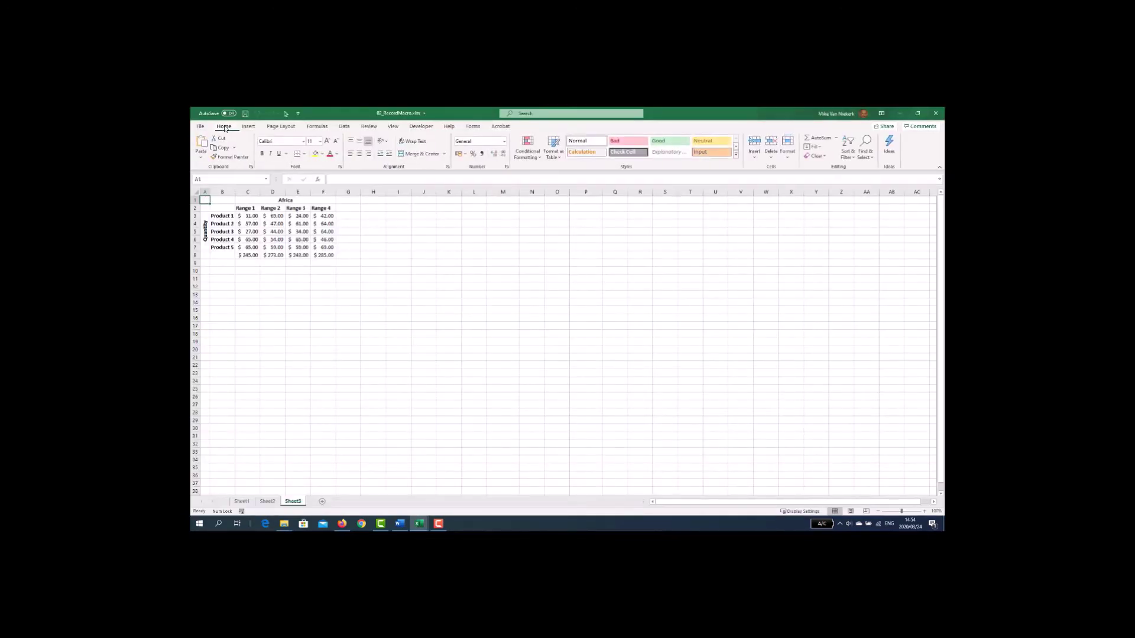
left_click(247, 200)
left_click(262, 154)
left_click(205, 222)
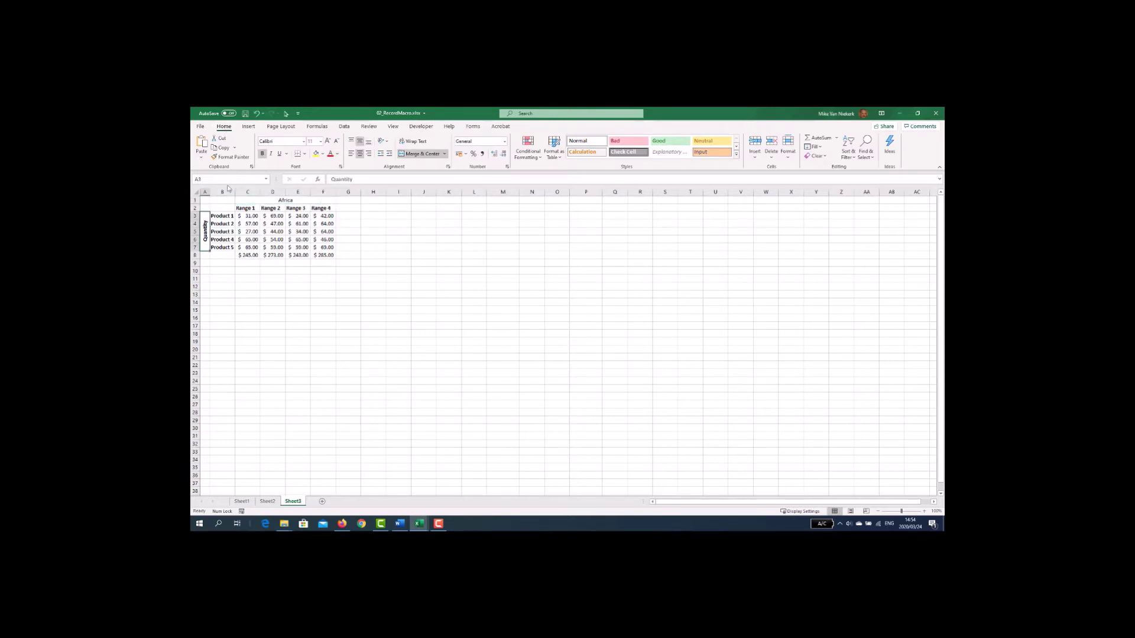
left_click(262, 153)
left_click(228, 212)
Clear all formats from the Africa table range B2:F8
left_click_drag(229, 212, 328, 256)
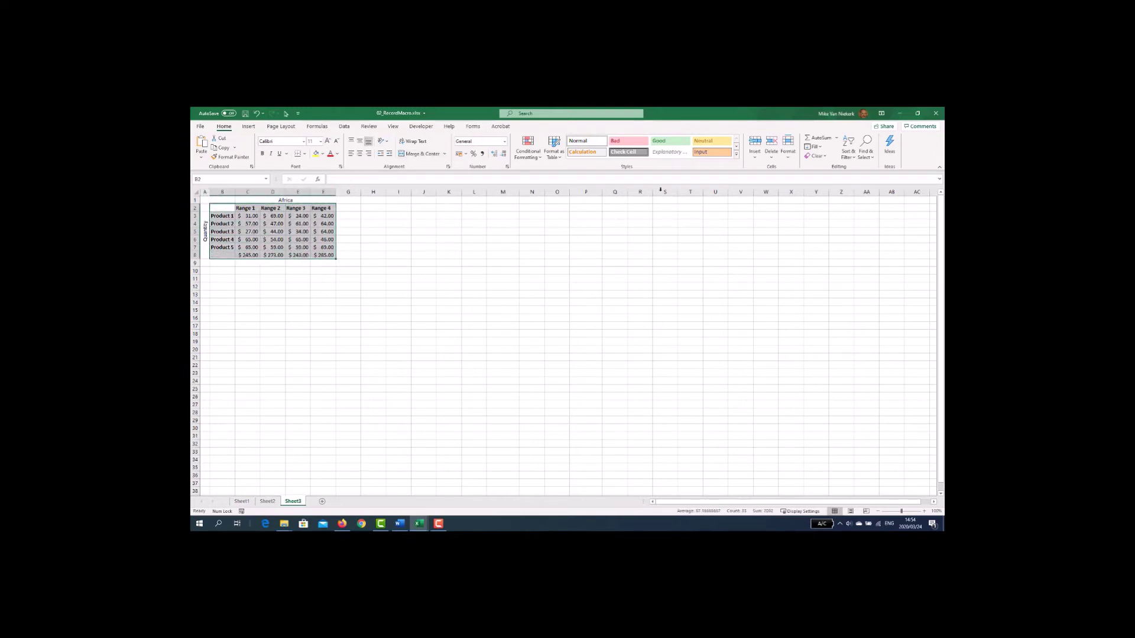
left_click(816, 156)
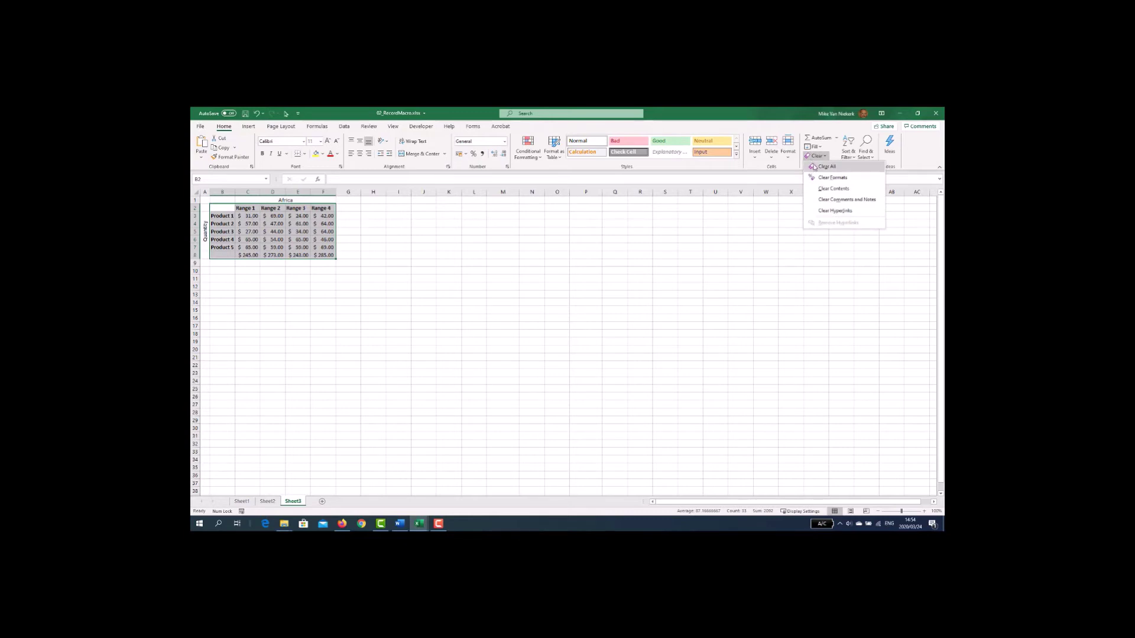
left_click(816, 179)
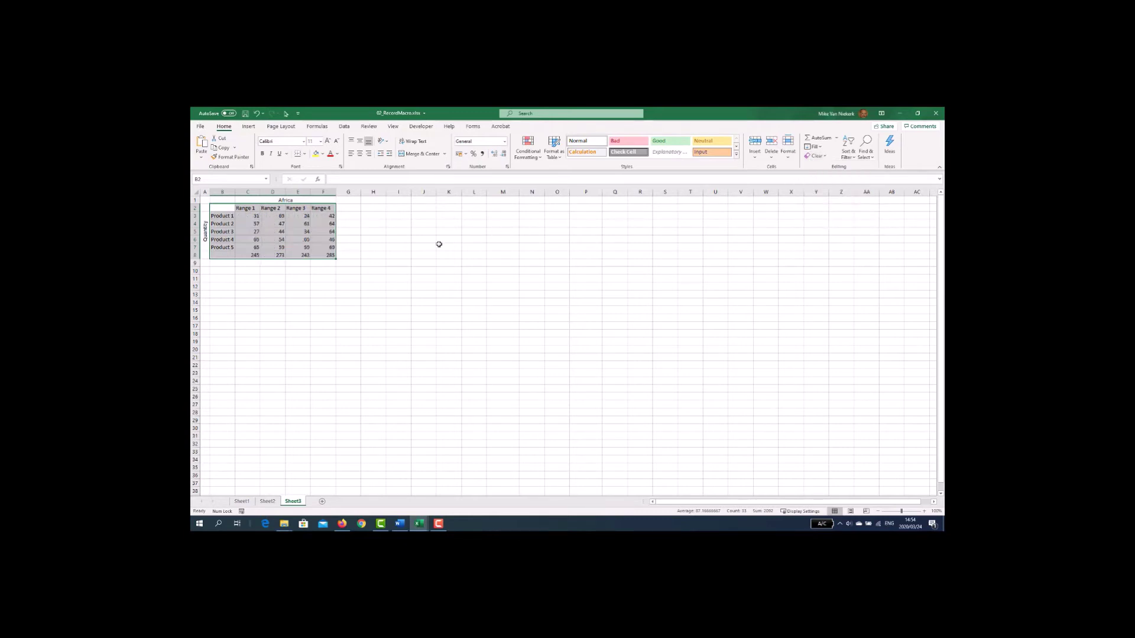
left_click(346, 249)
left_click(421, 127)
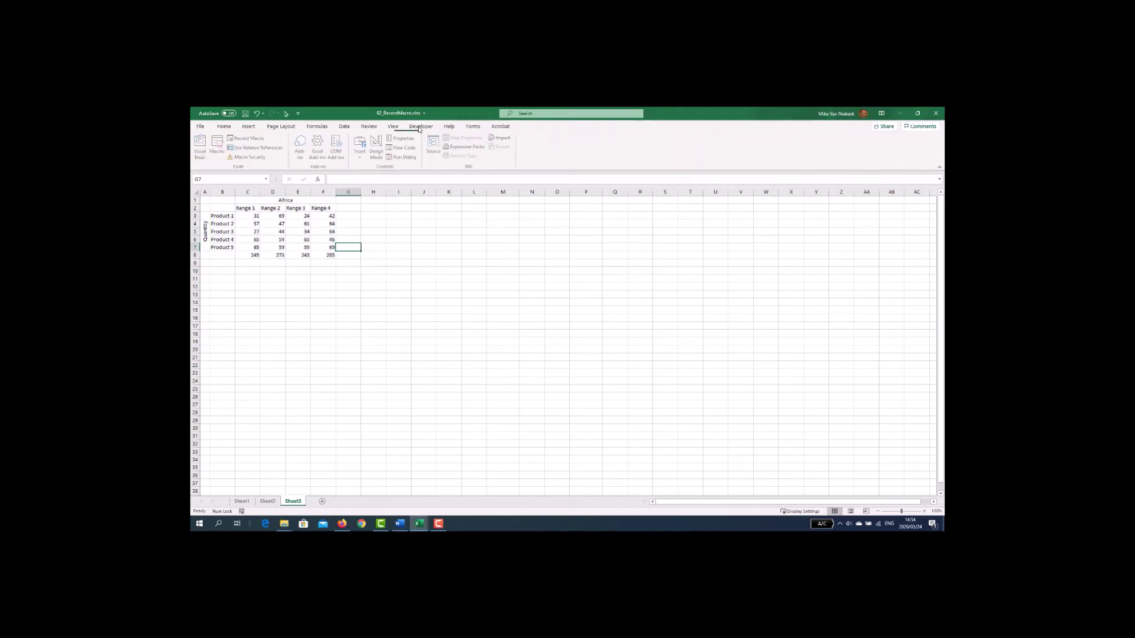
Edit Format_Range so Range("A1").Select becomes Range("G1").Select, then close the VBA editor
left_click(218, 147)
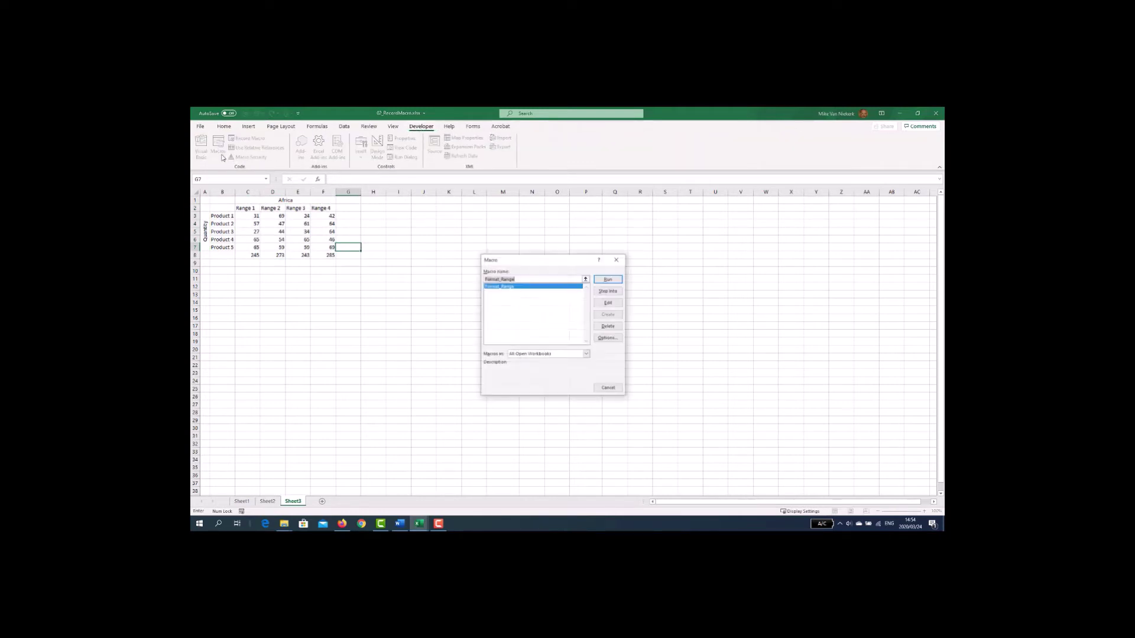
left_click(608, 279)
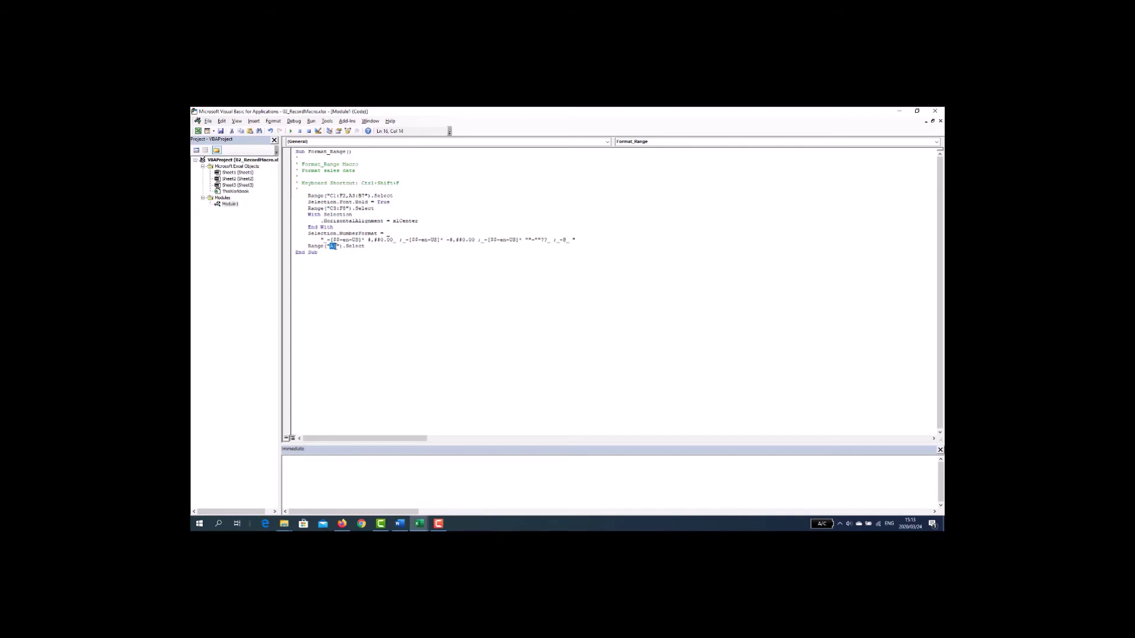
type("G")
type("1")
left_click(936, 113)
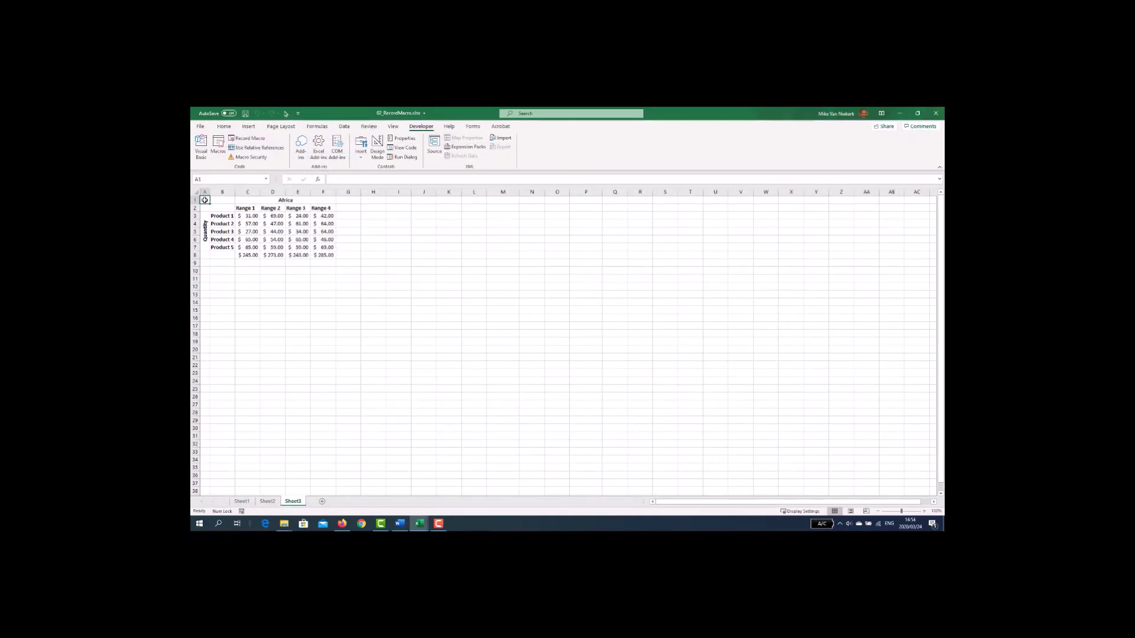
Remove bold from the Africa title and the Quantity label
left_click(224, 126)
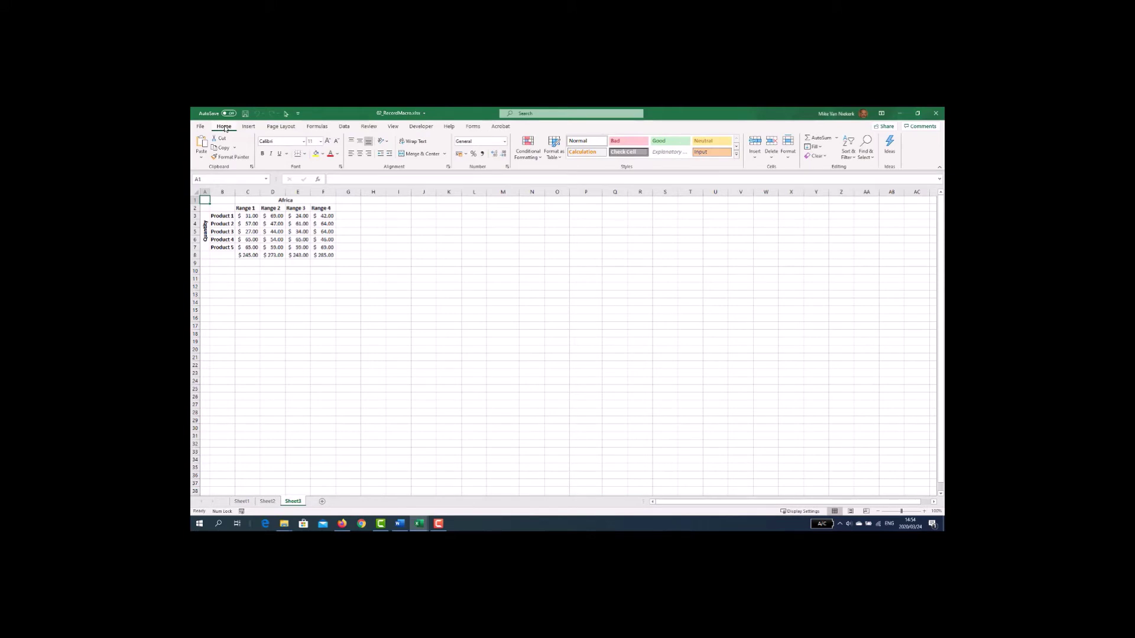
left_click(246, 201)
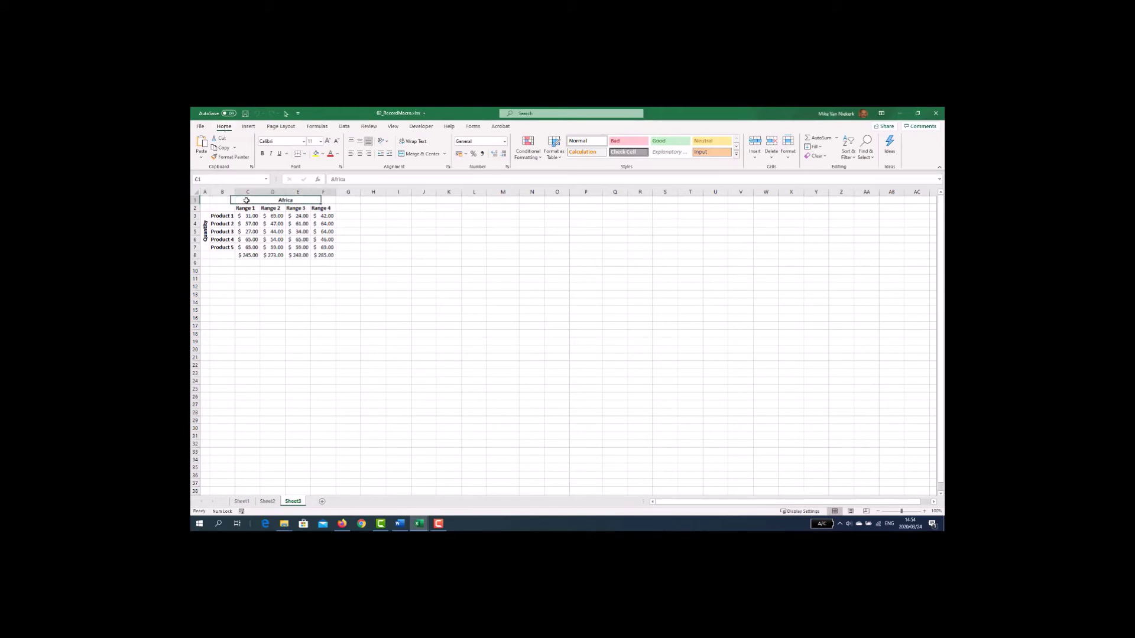
left_click(262, 154)
left_click(205, 224)
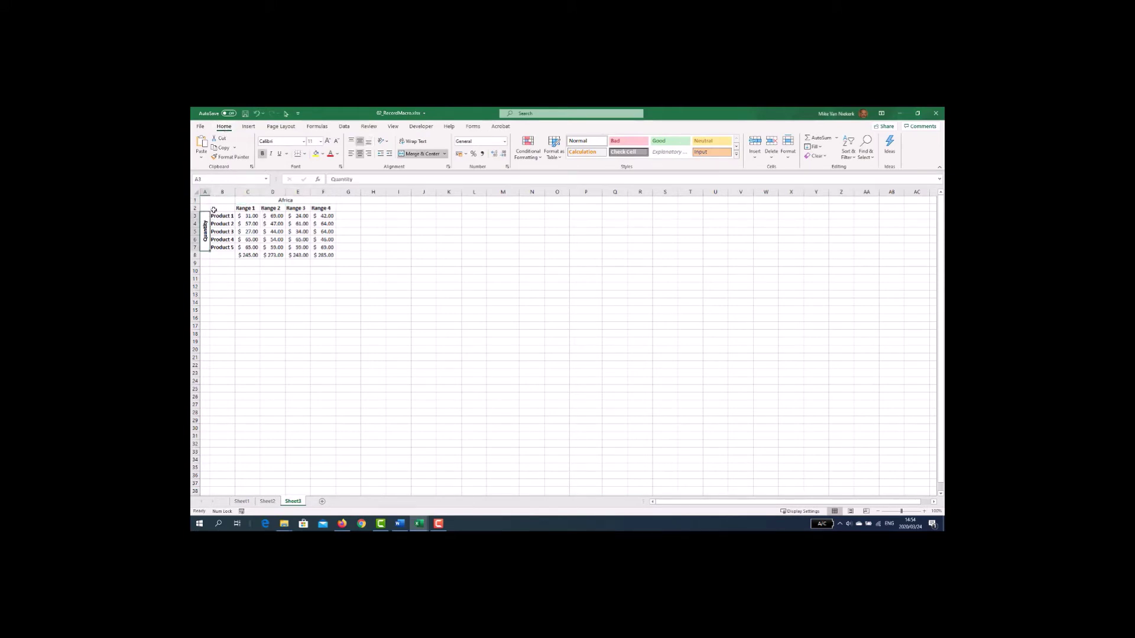
left_click(263, 153)
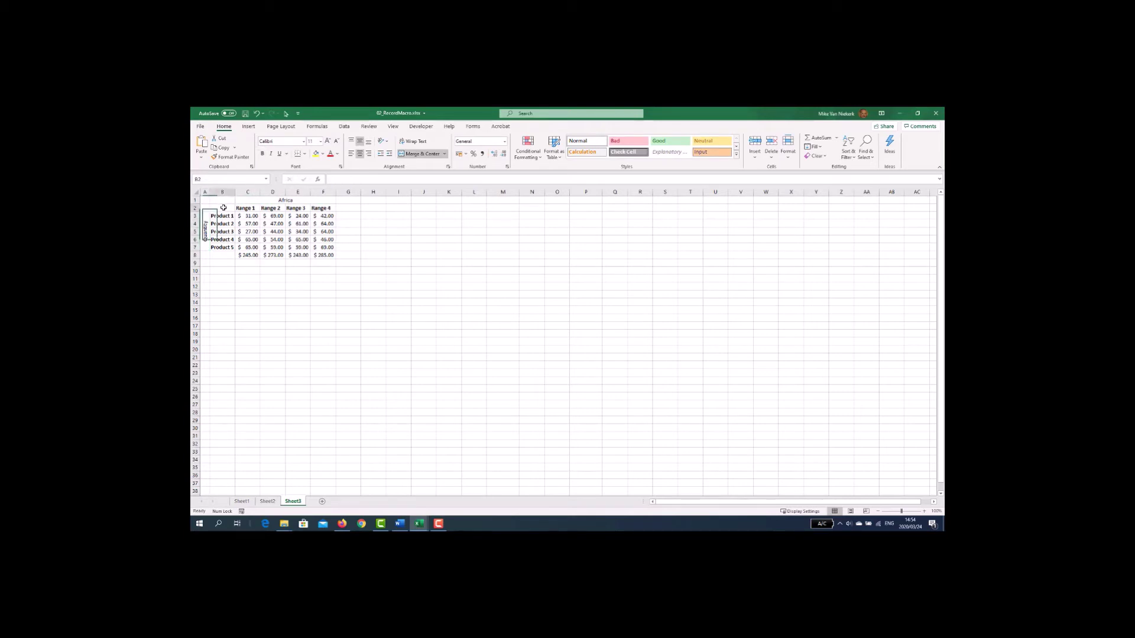
Clear all formatting from the table range B2:F8
left_click_drag(224, 207, 334, 250)
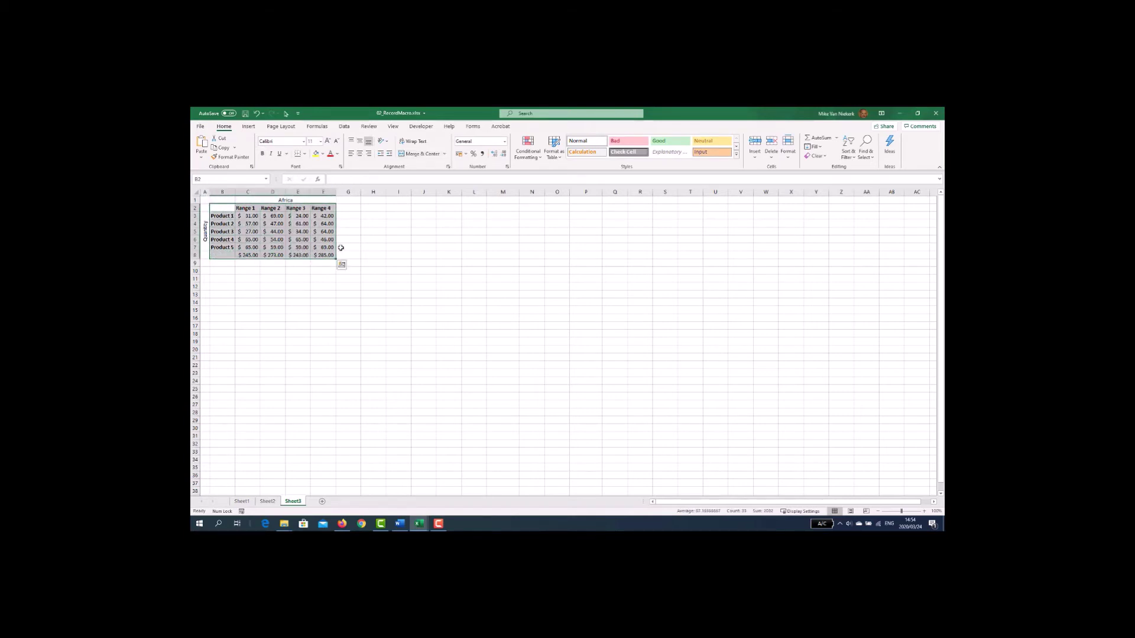
left_click(811, 157)
left_click(819, 177)
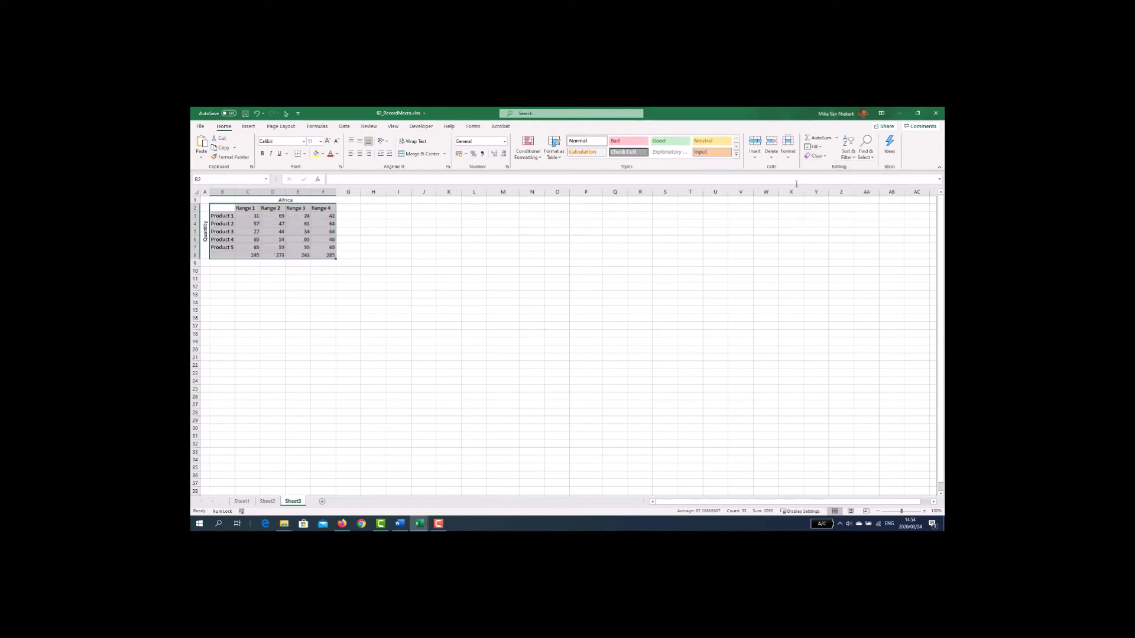
left_click(346, 248)
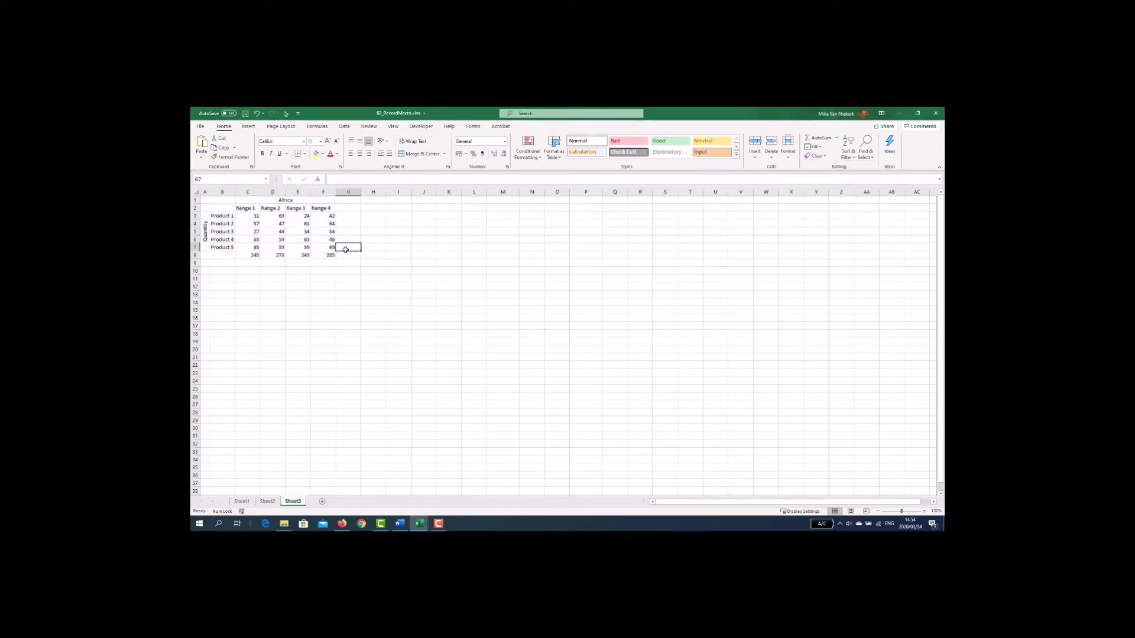
Run the Format_Range macro to reapply the table's dollar formatting
left_click(420, 127)
left_click(218, 149)
left_click(598, 280)
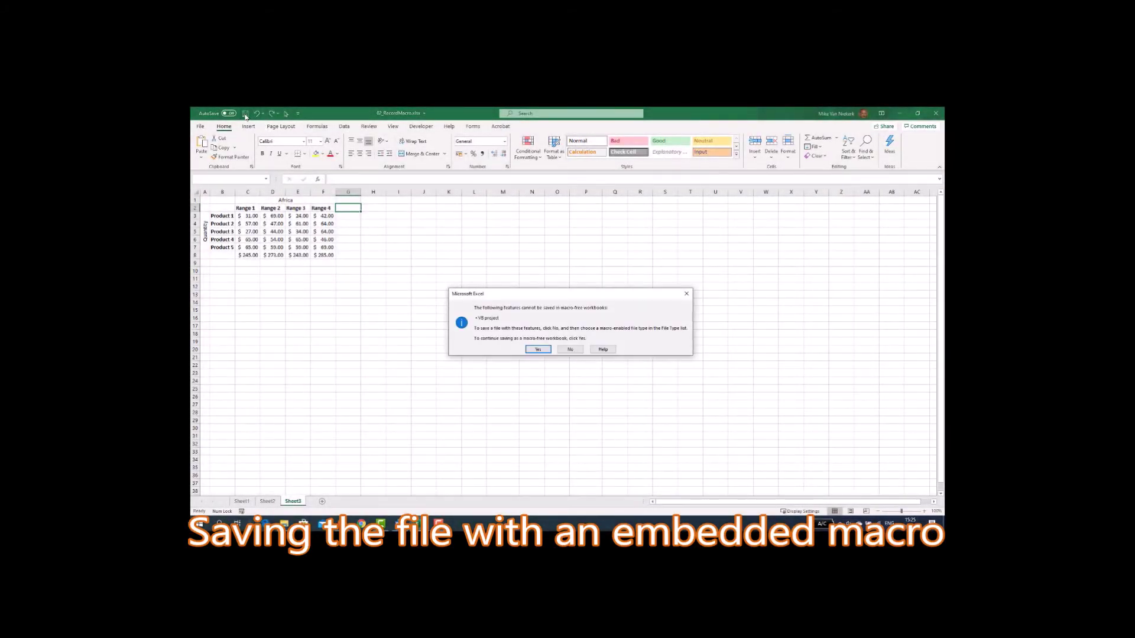
Decline the macro-free save and save 02_RecordMacro.xlsm on the Desktop as Excel Macro-Enabled Workbook
left_click(565, 351)
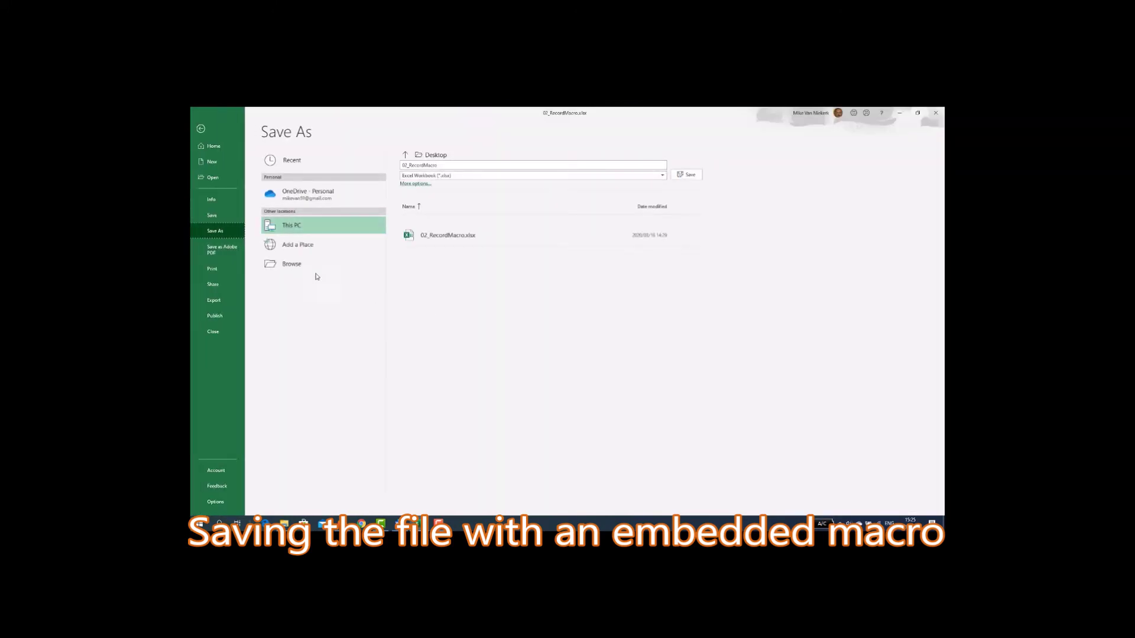
left_click(292, 264)
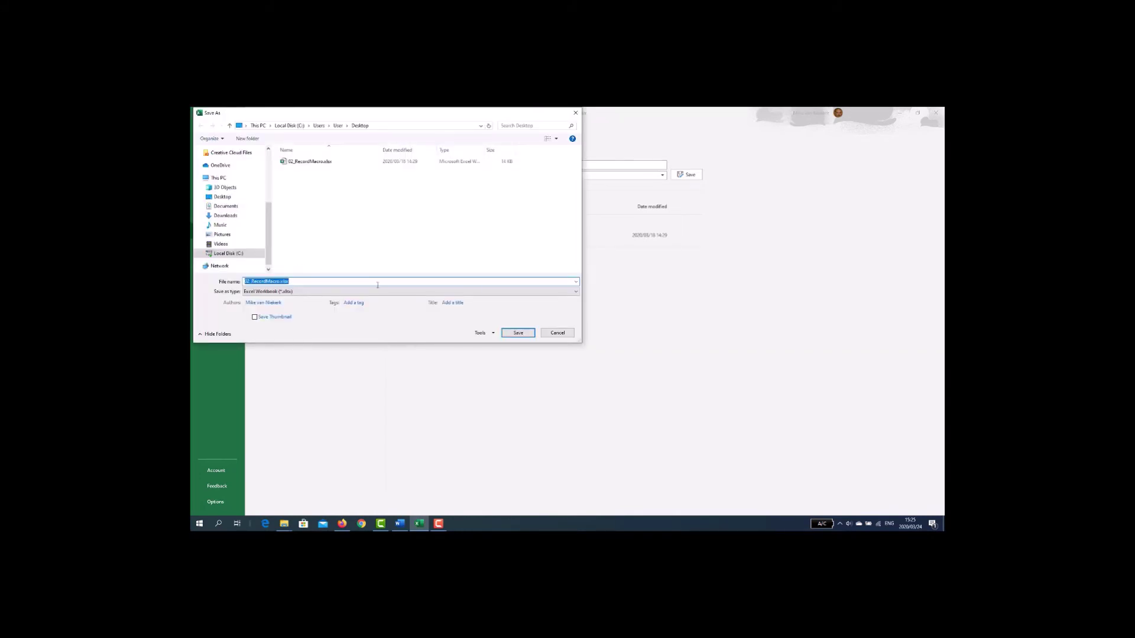
left_click(576, 292)
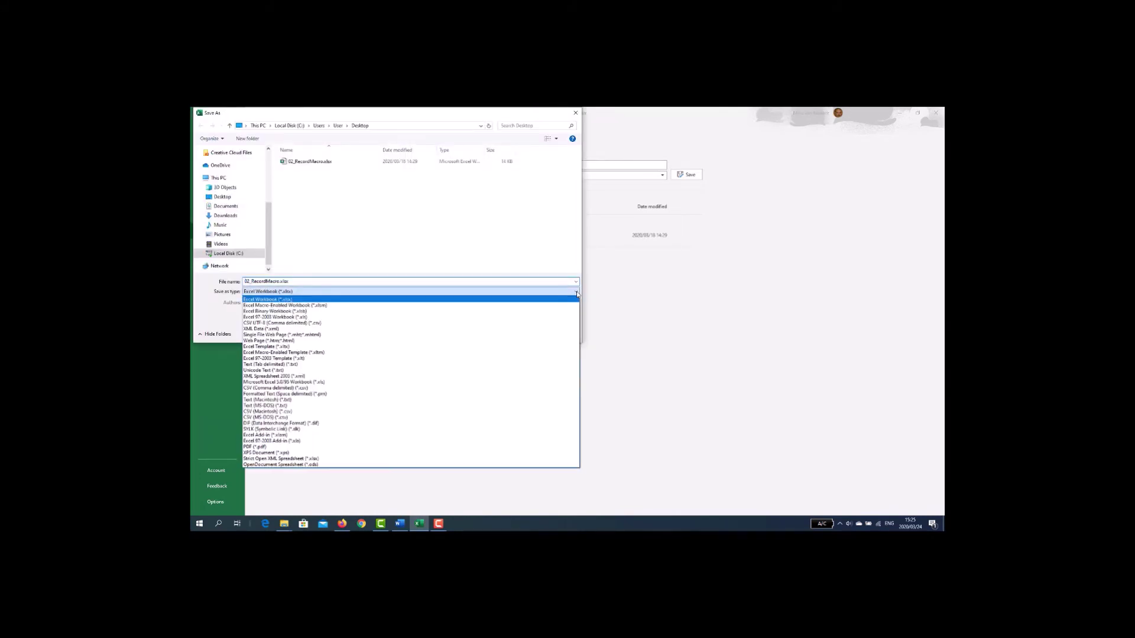
left_click(330, 307)
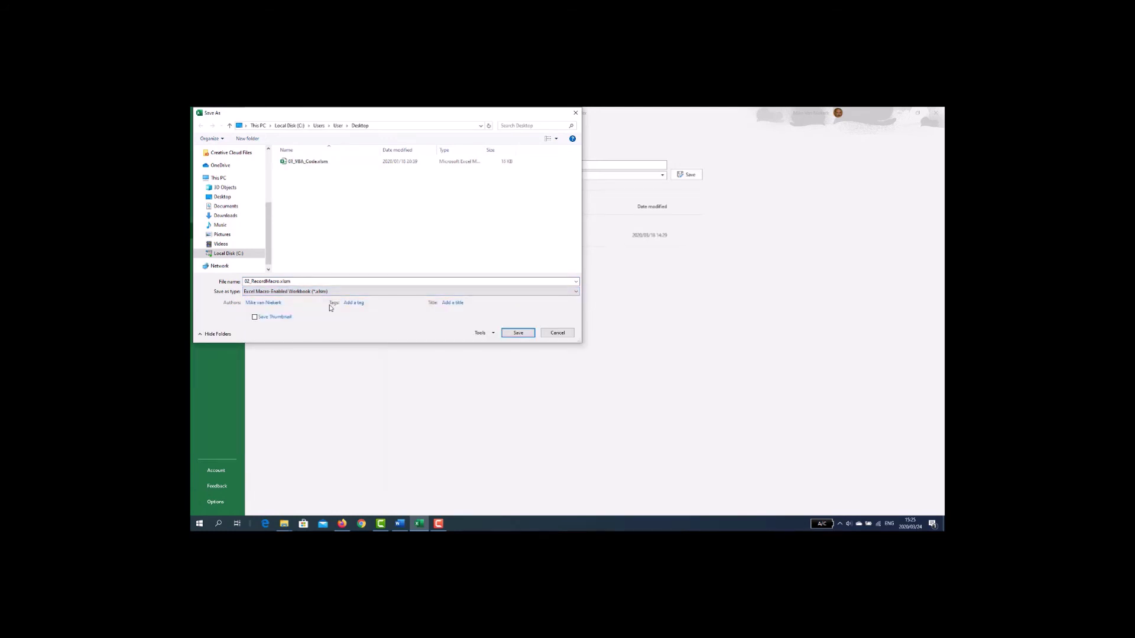
left_click(518, 333)
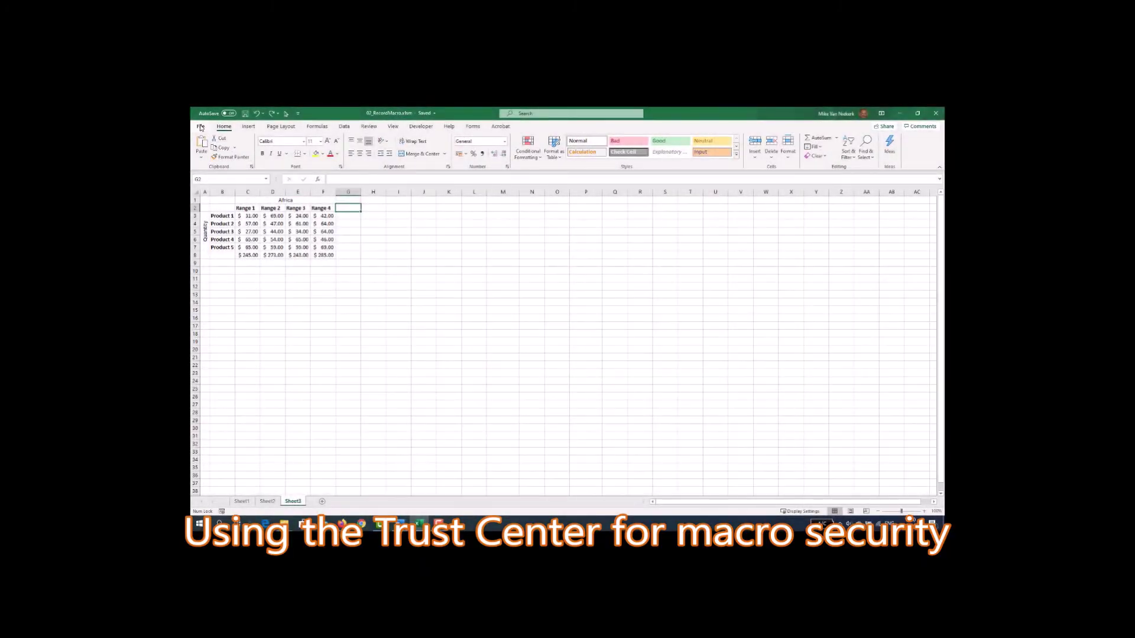
Check Trust Center macro settings, keep macros disabled with notification, and close Excel Options
left_click(200, 126)
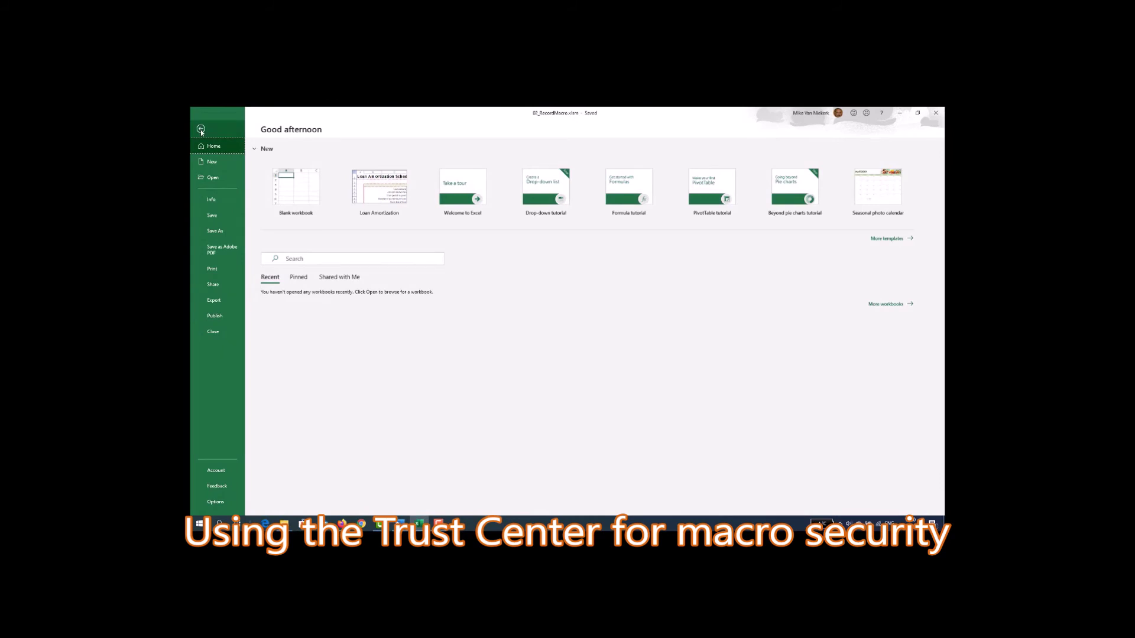
left_click(220, 503)
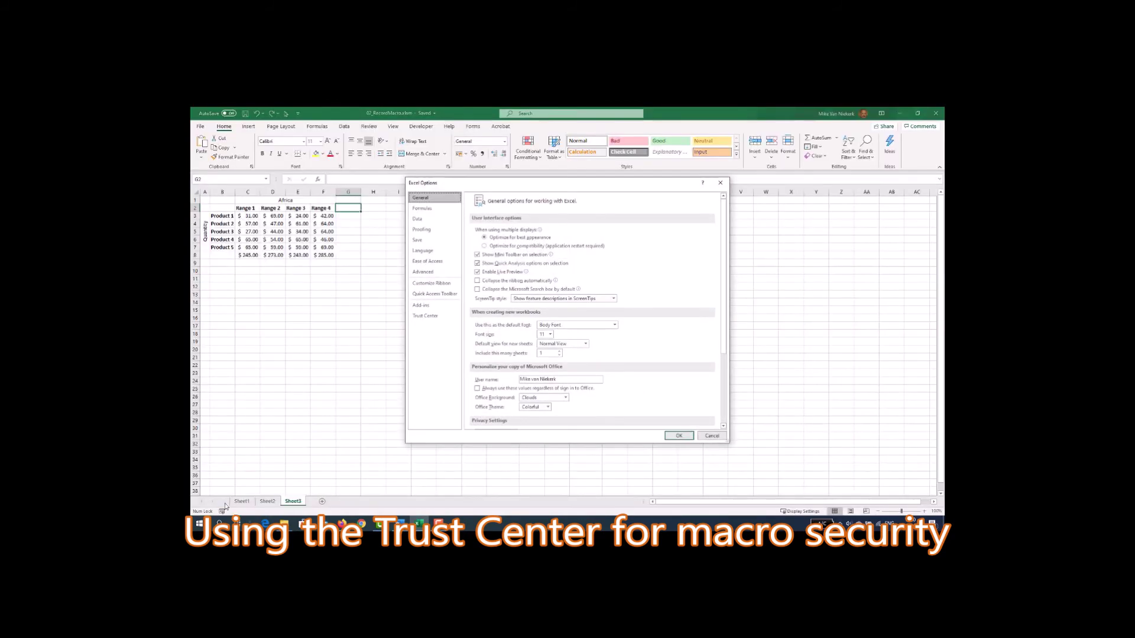
left_click(425, 318)
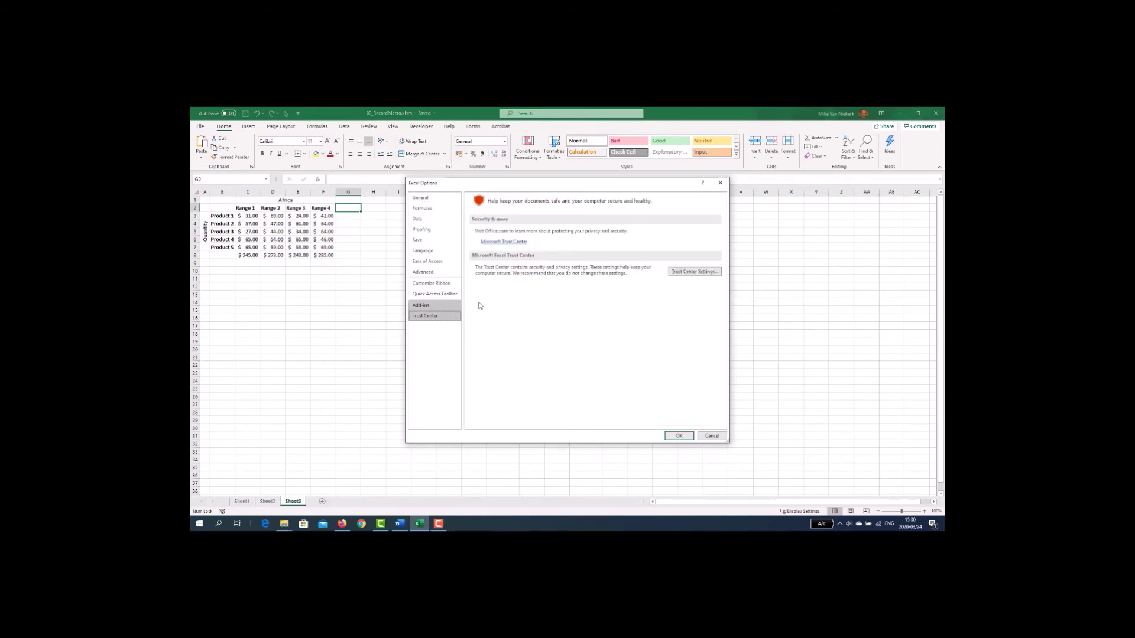
left_click(683, 272)
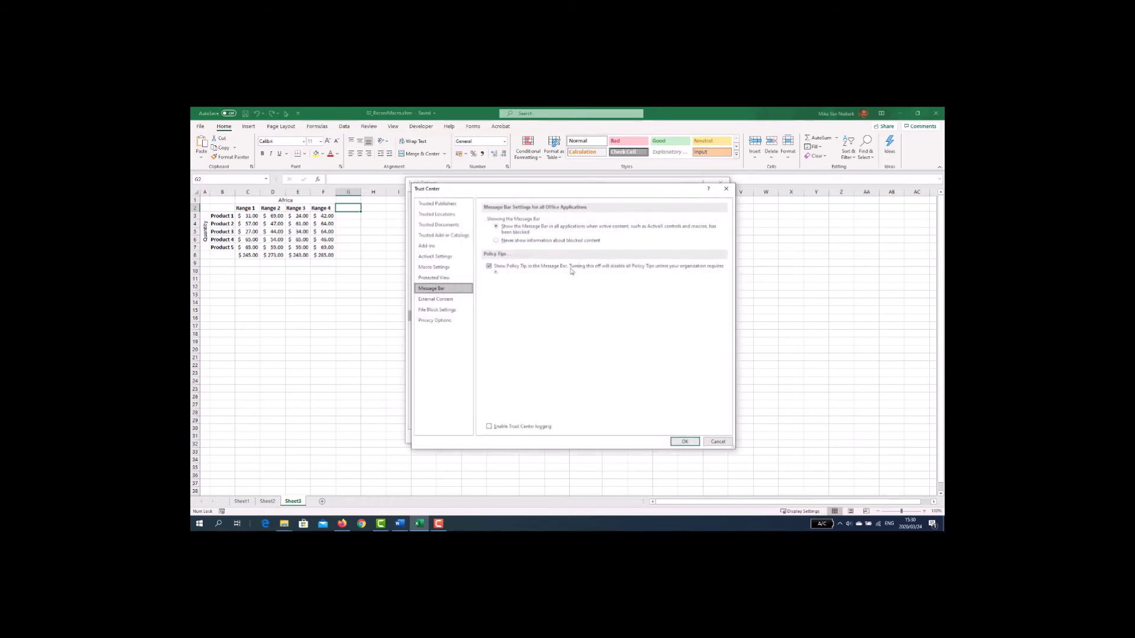
left_click(446, 270)
left_click(496, 230)
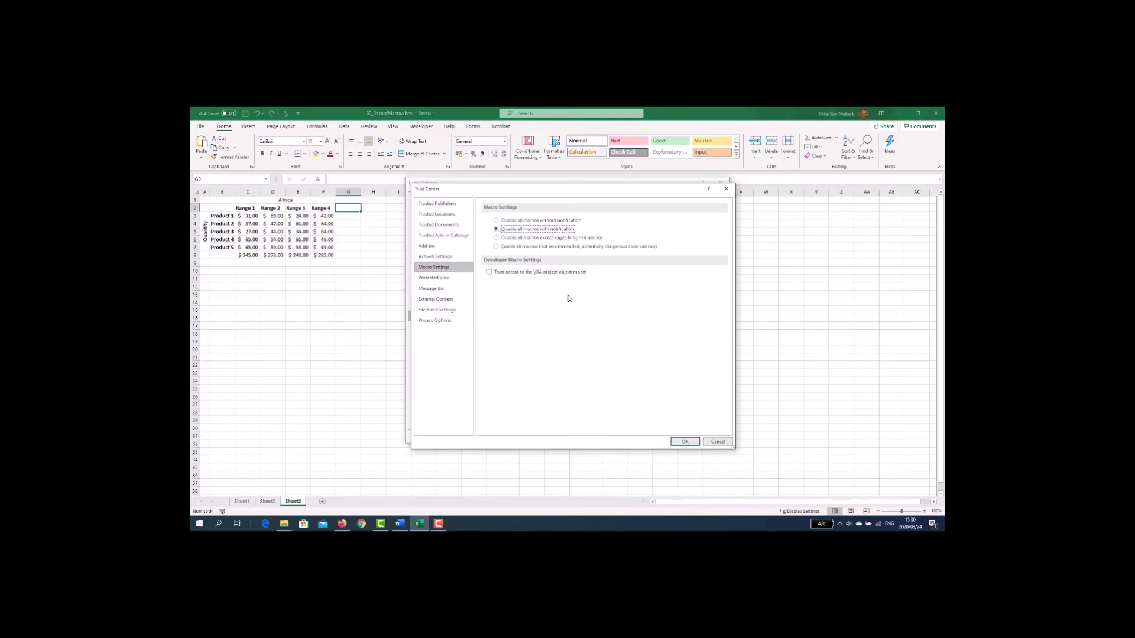
left_click(684, 442)
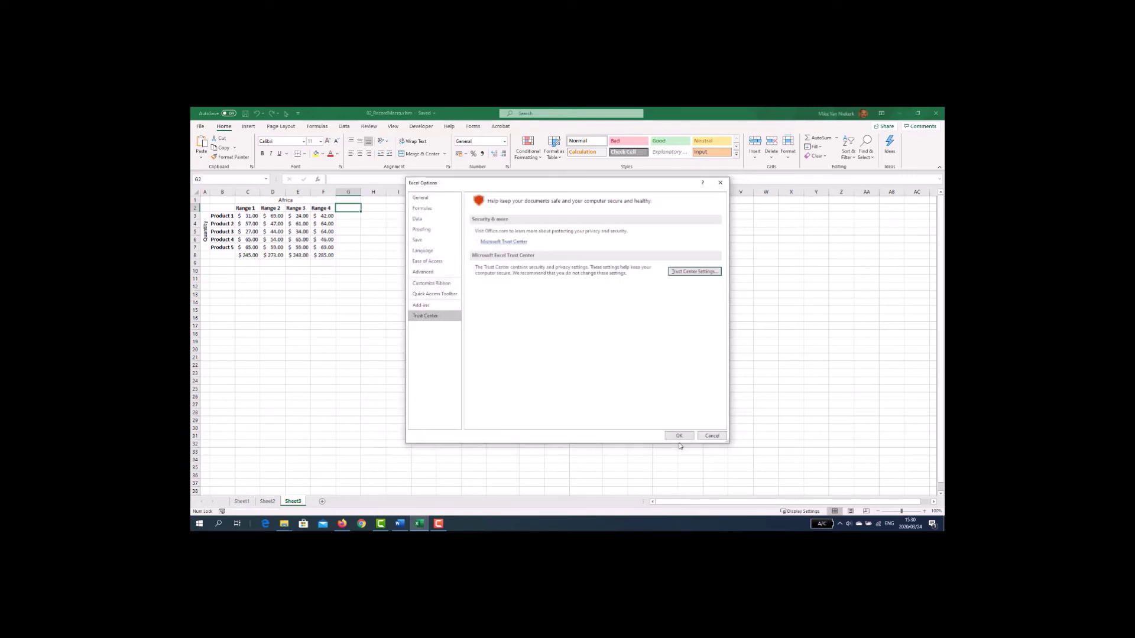
left_click(679, 437)
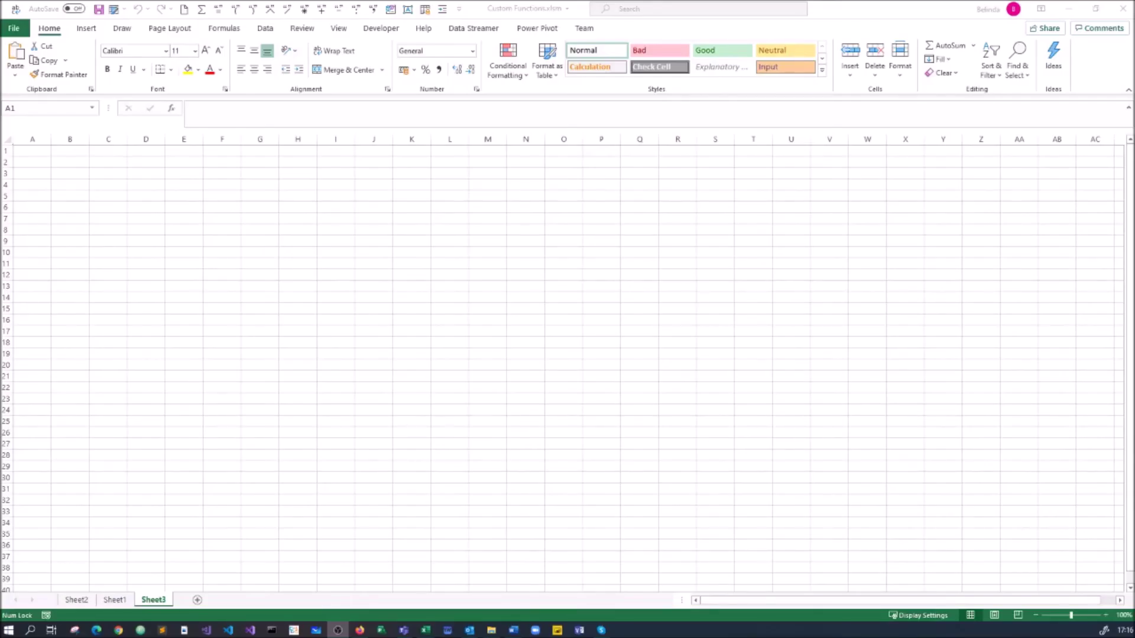
Show the Developer tab, collapsing and then re-pinning the ribbon
left_click(381, 28)
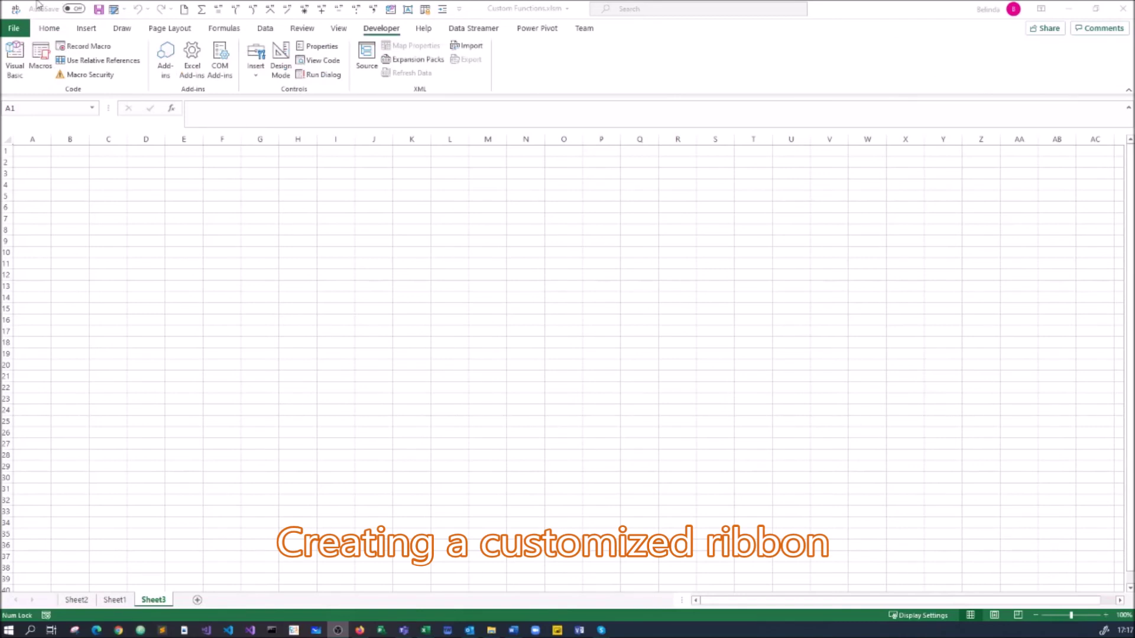
left_click(389, 29)
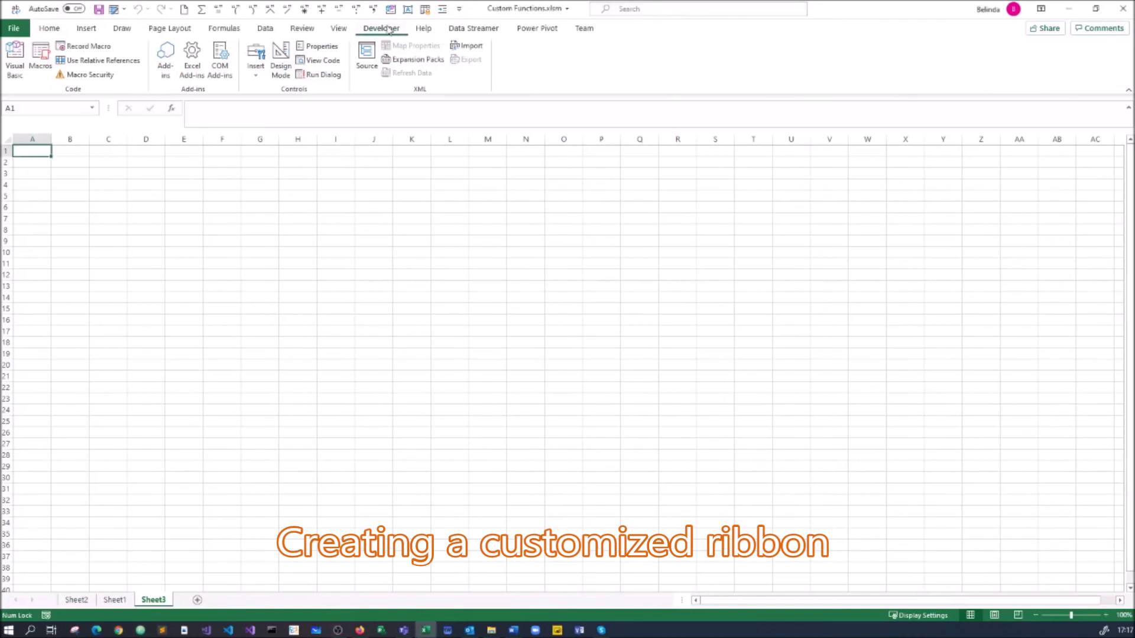
double_click(389, 30)
left_click(389, 31)
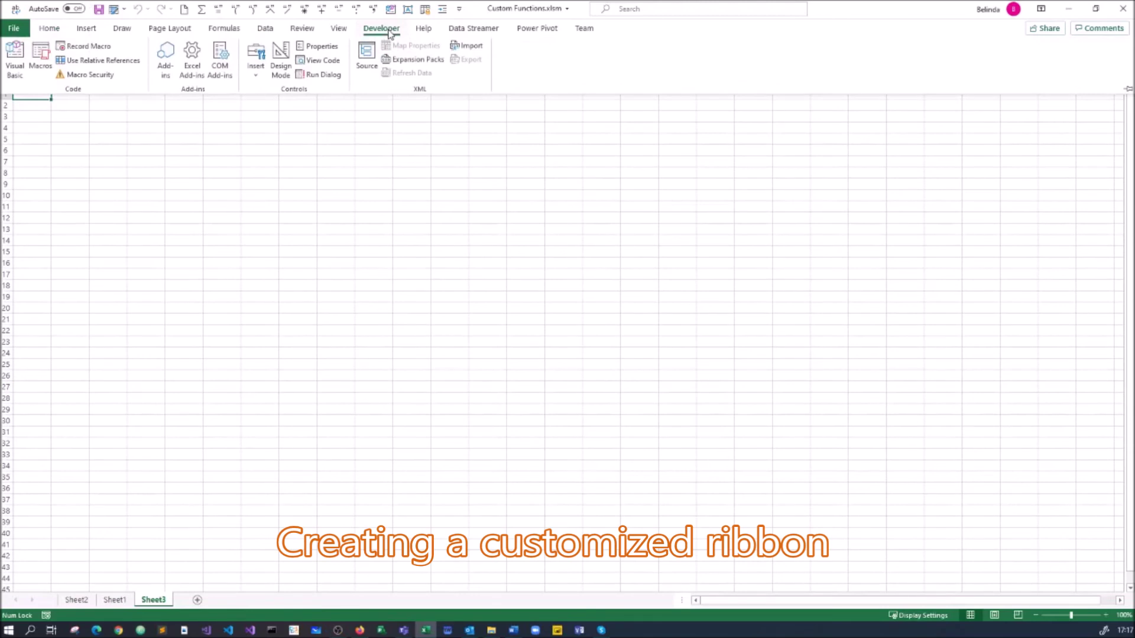
double_click(389, 31)
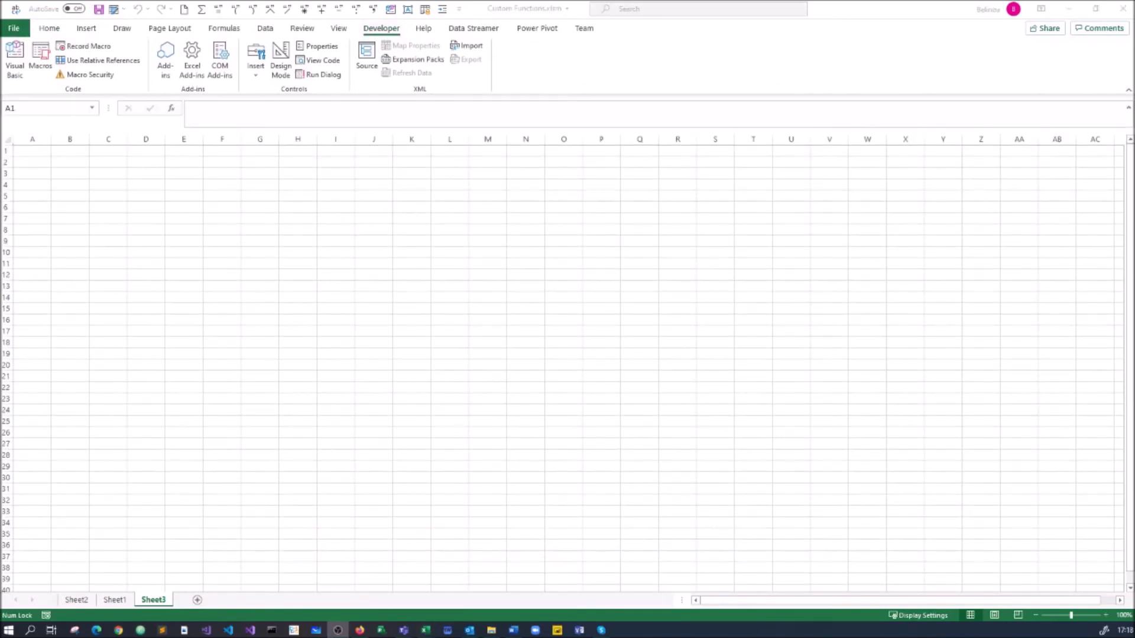
Open Customize the Ribbon from the ribbon's shortcut menu
left_click(374, 37)
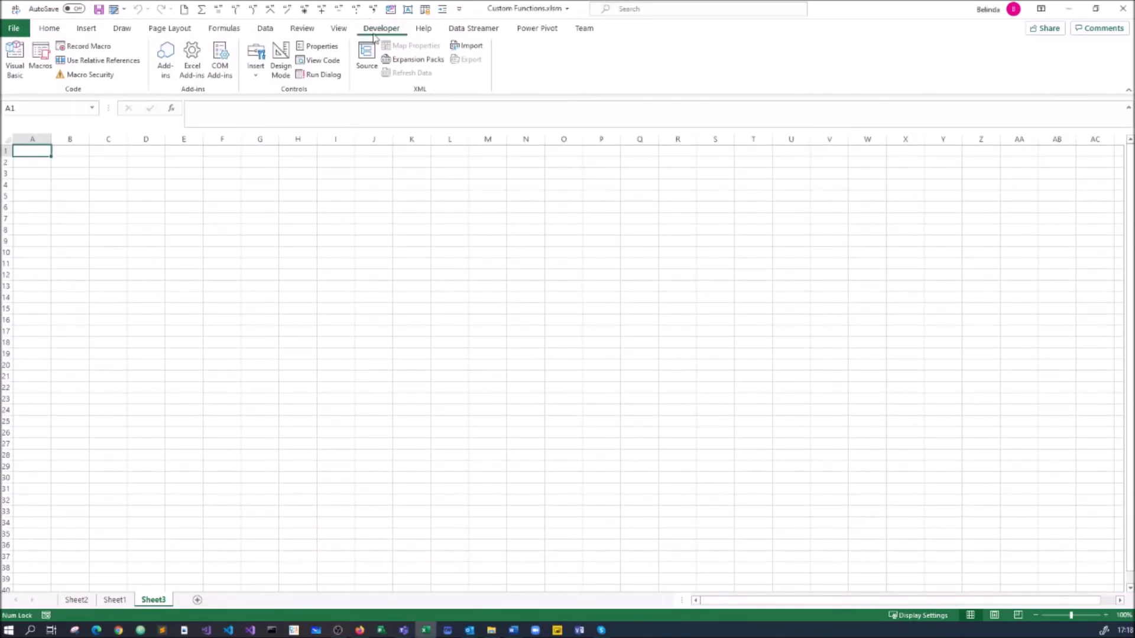
right_click(374, 37)
left_click(423, 45)
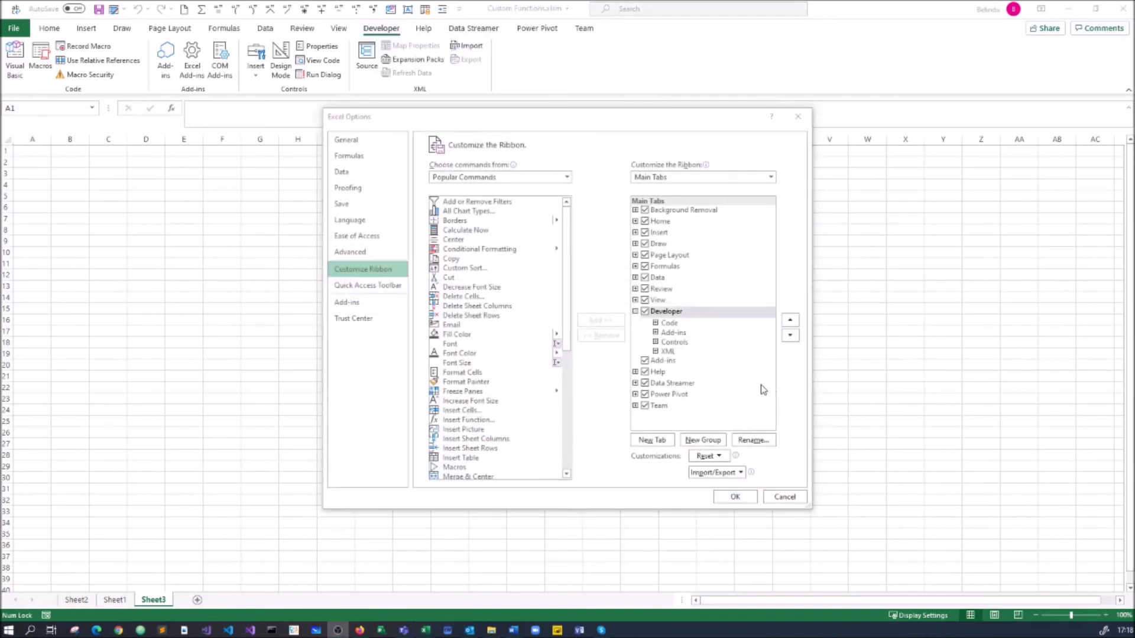
Add a new custom tab positioned after the Help tab
left_click(636, 311)
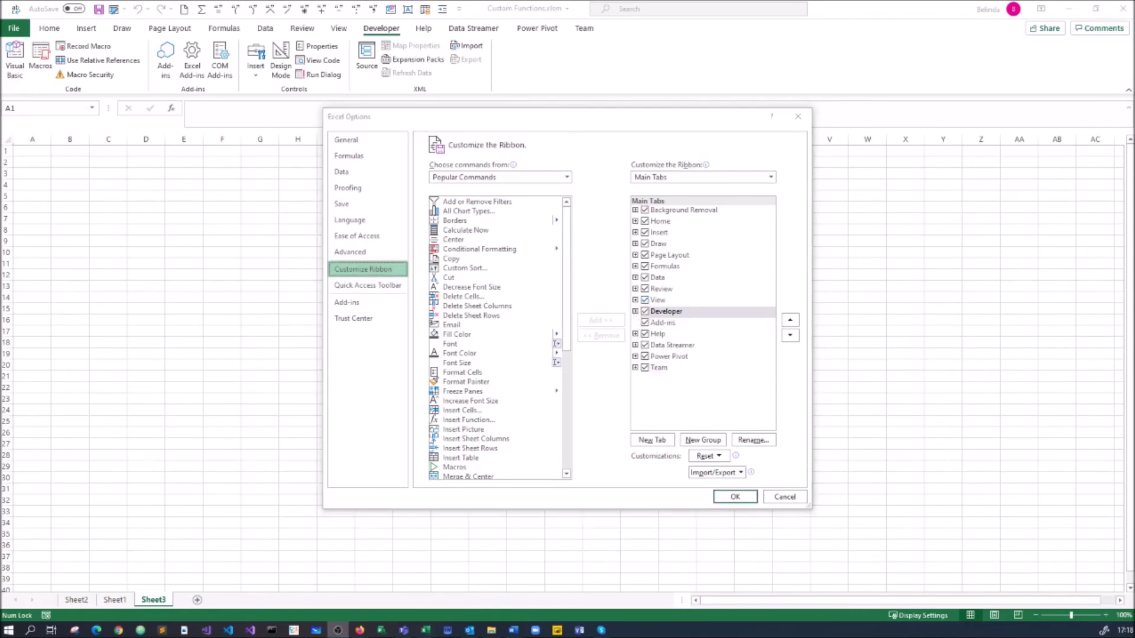
left_click(661, 336)
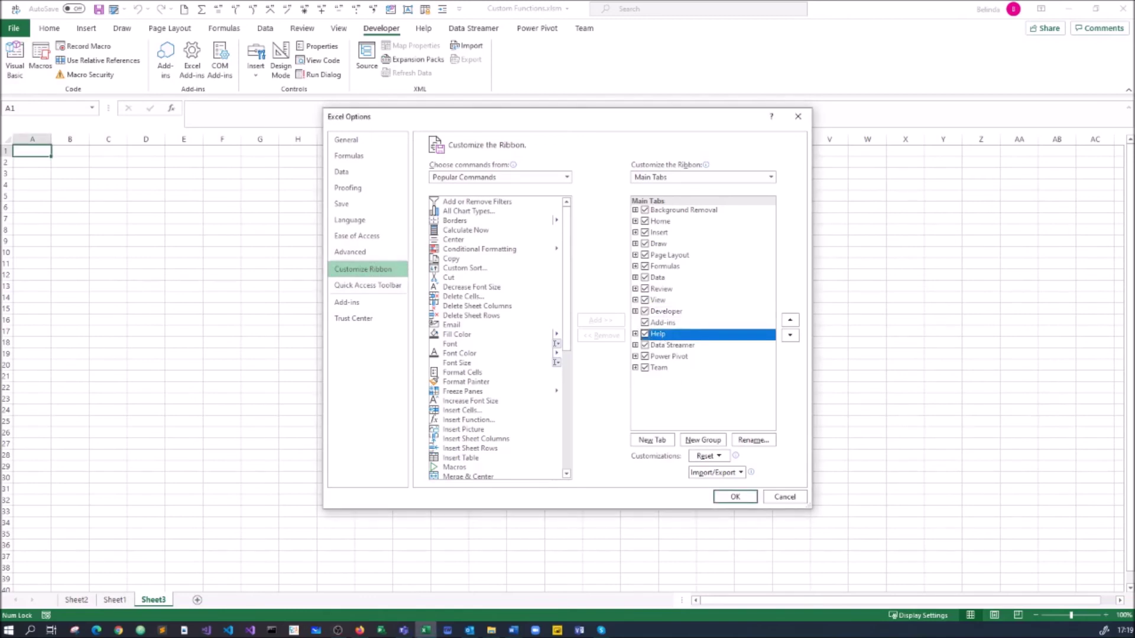
left_click(338, 630)
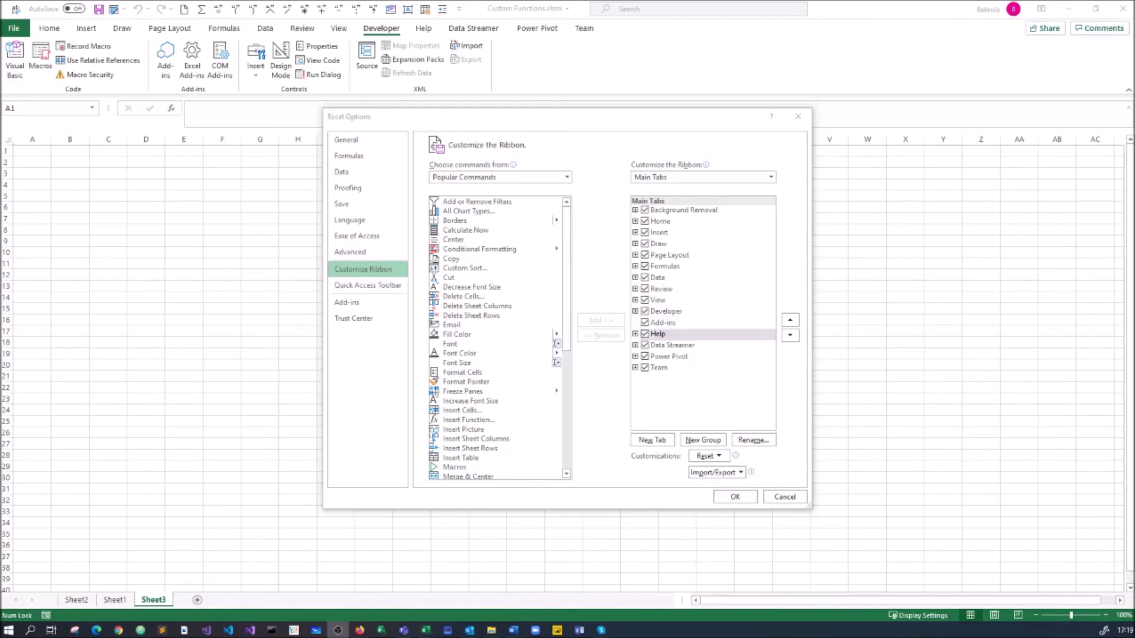
left_click(663, 443)
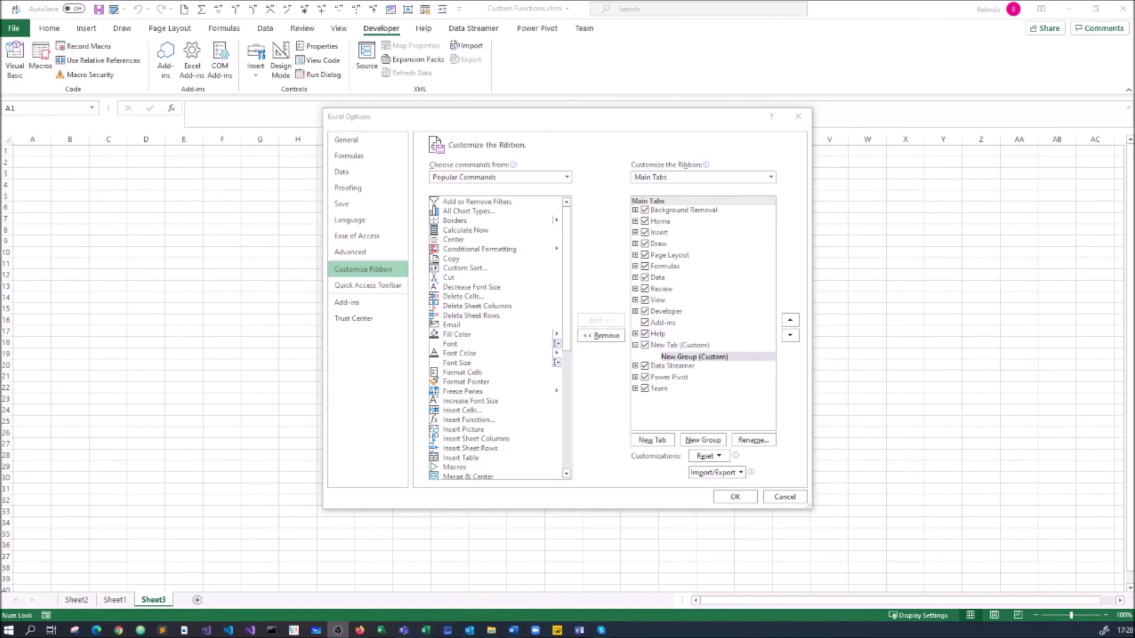
Rename the new custom tab to VBA
left_click(670, 346)
left_click(753, 441)
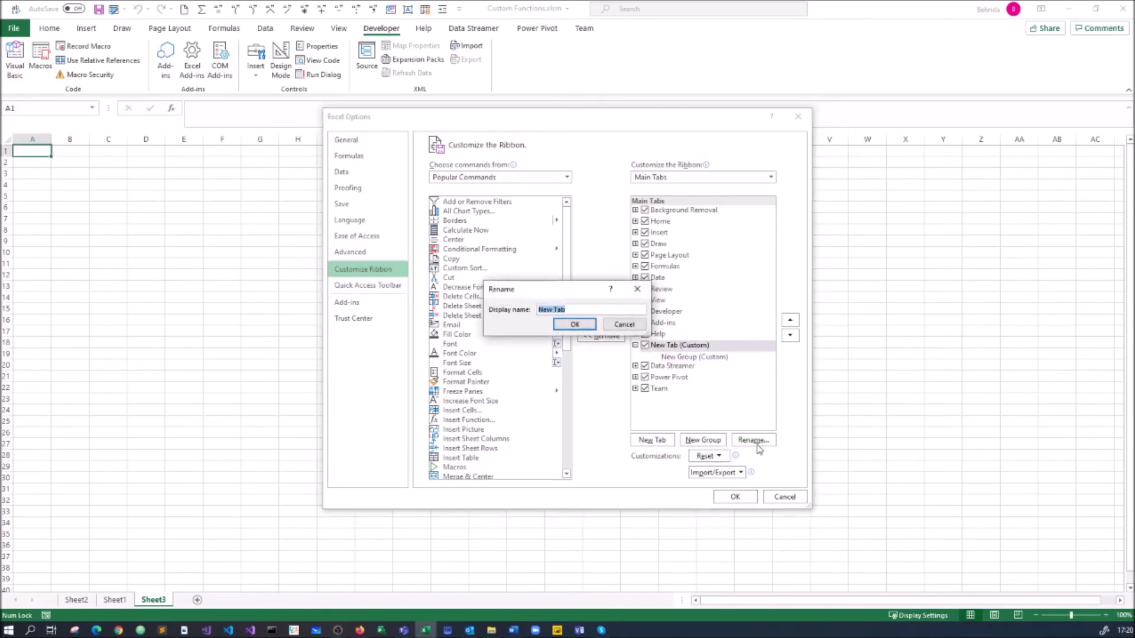
type("VBA")
left_click(576, 325)
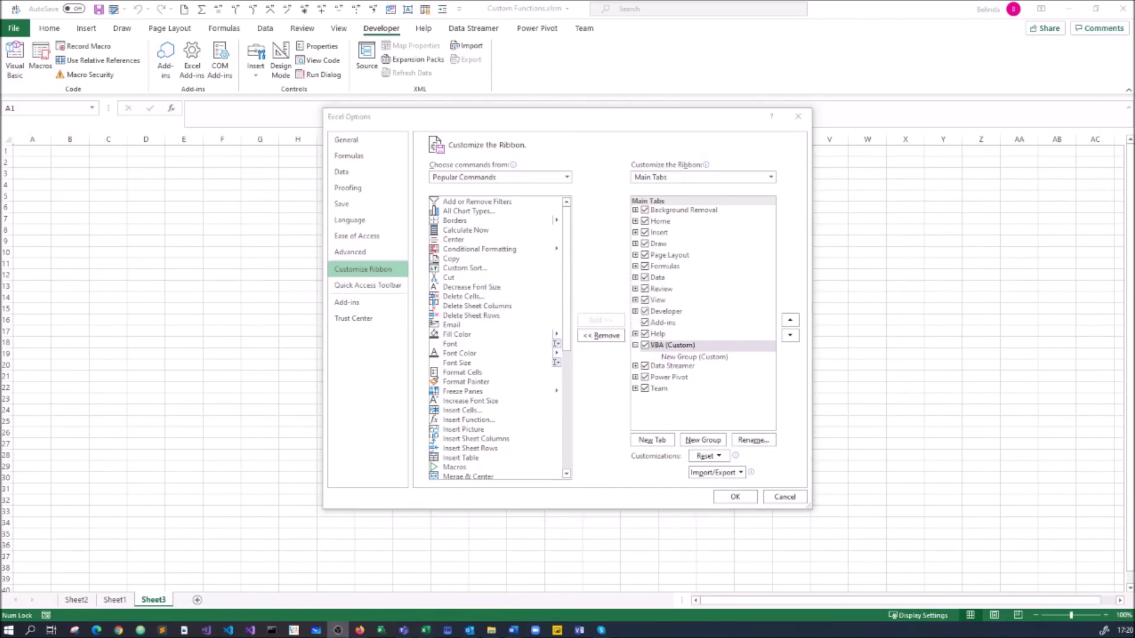
Rename the tab's new group to My Group and list Macros as the command source
left_click(725, 358)
left_click(754, 441)
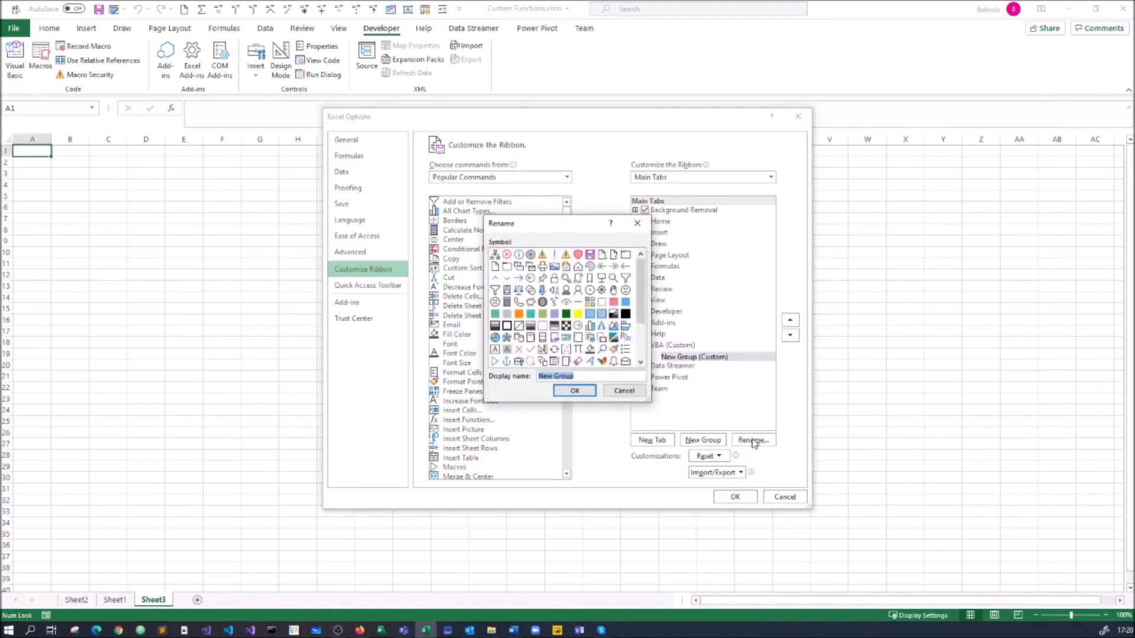
type("My")
left_click(573, 390)
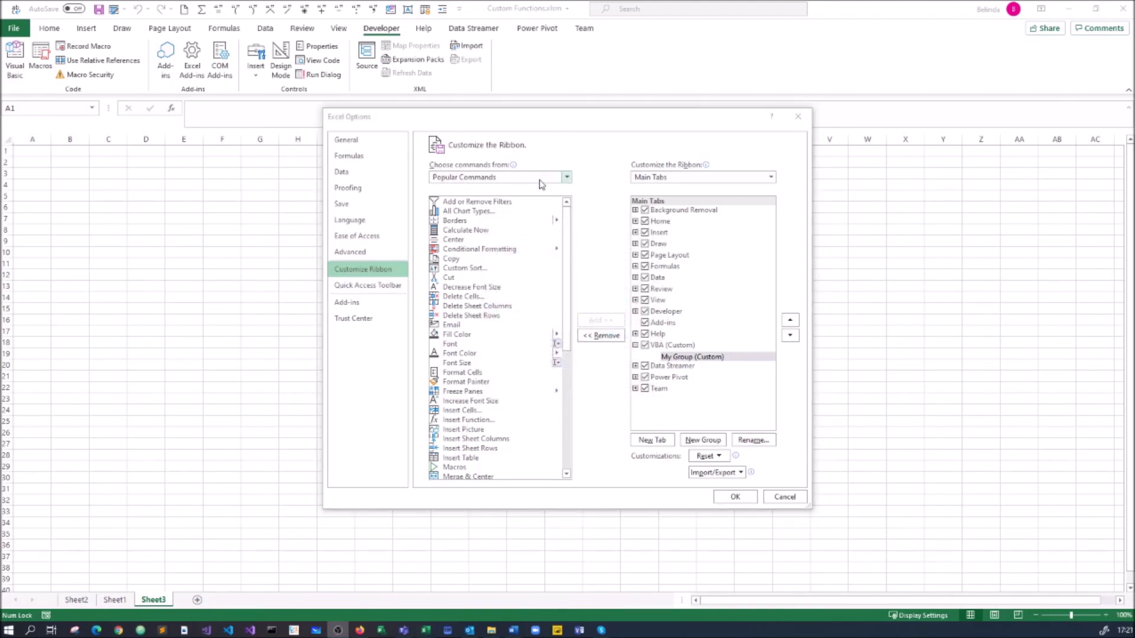
left_click(566, 178)
left_click(523, 223)
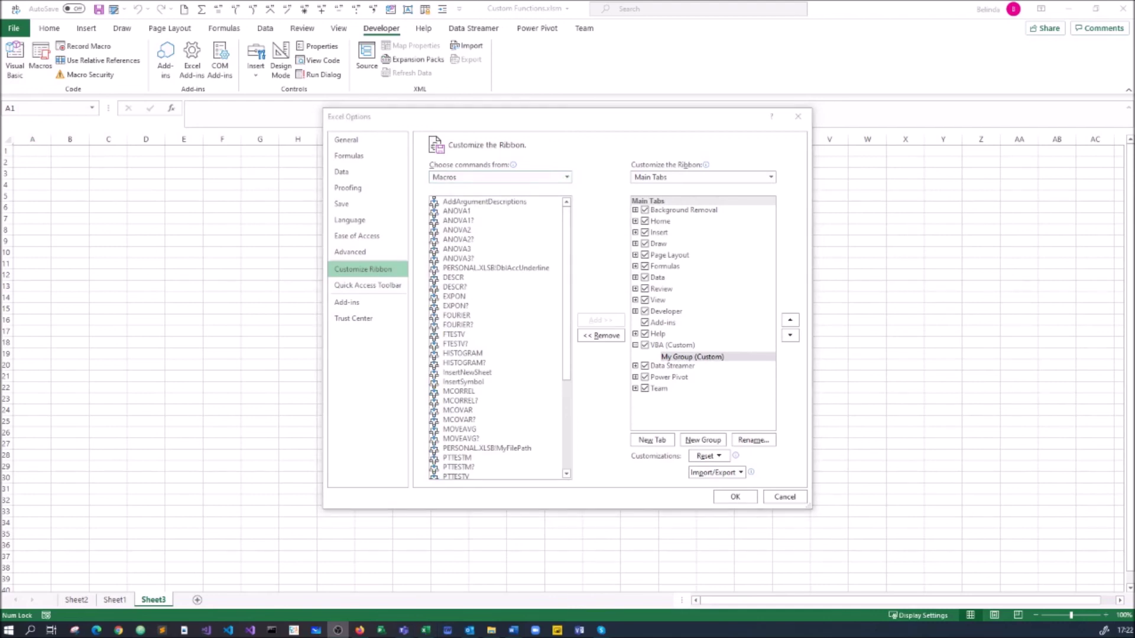
Add the InsertNewSheet and InsertSymbol macros to My Group
left_click(476, 373)
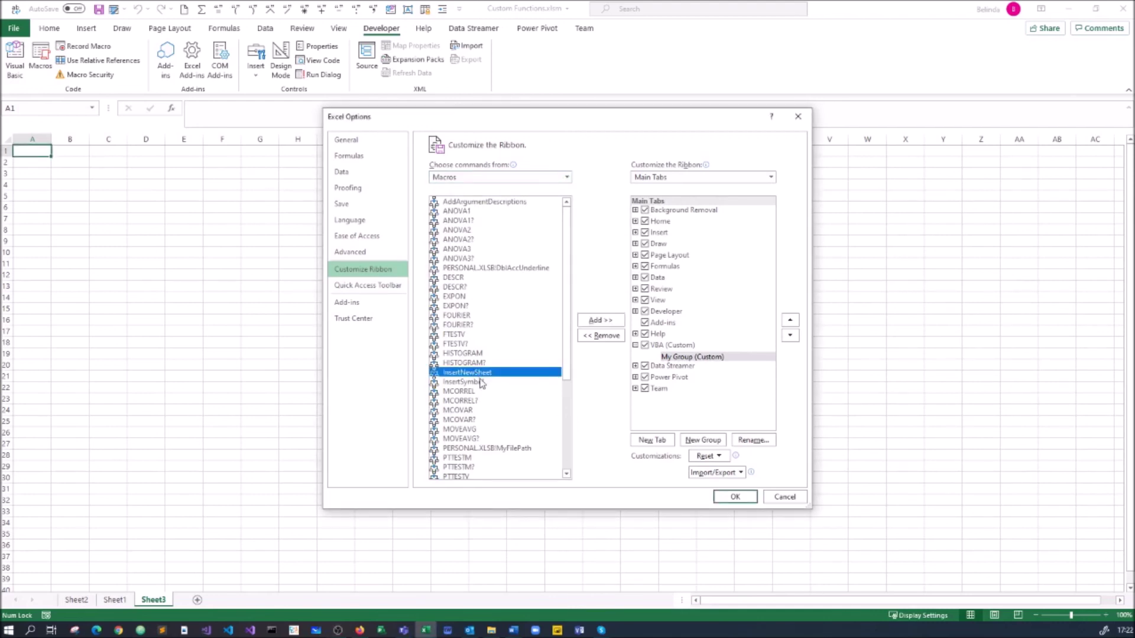
left_click(587, 321)
left_click(586, 320)
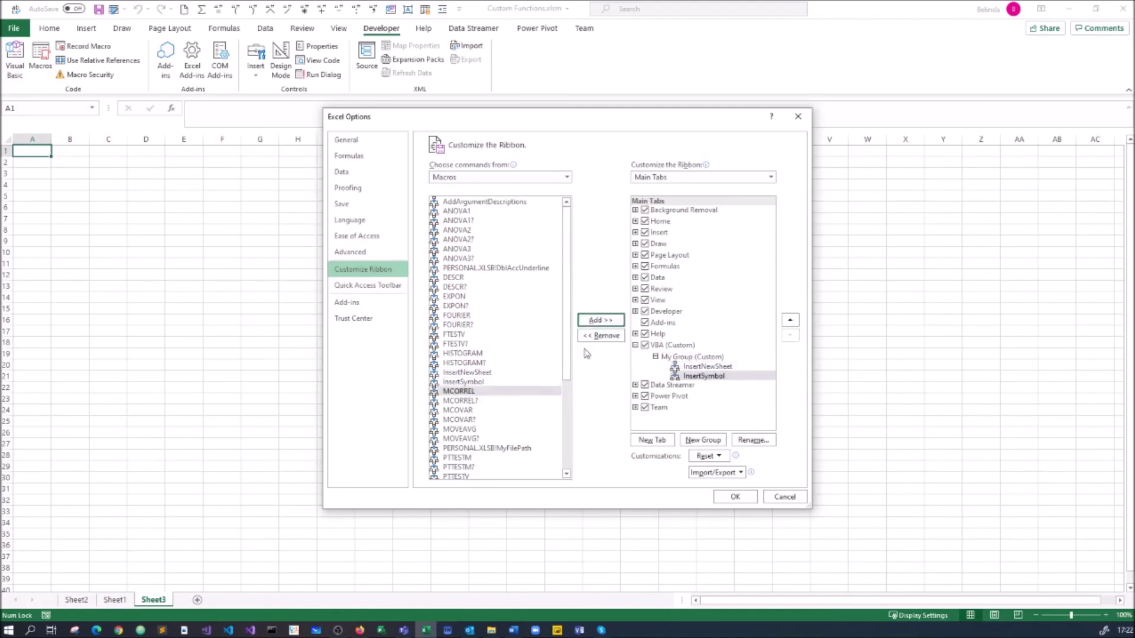
Give the InsertNewSheet button a symbol icon and apply the ribbon changes
left_click(707, 367)
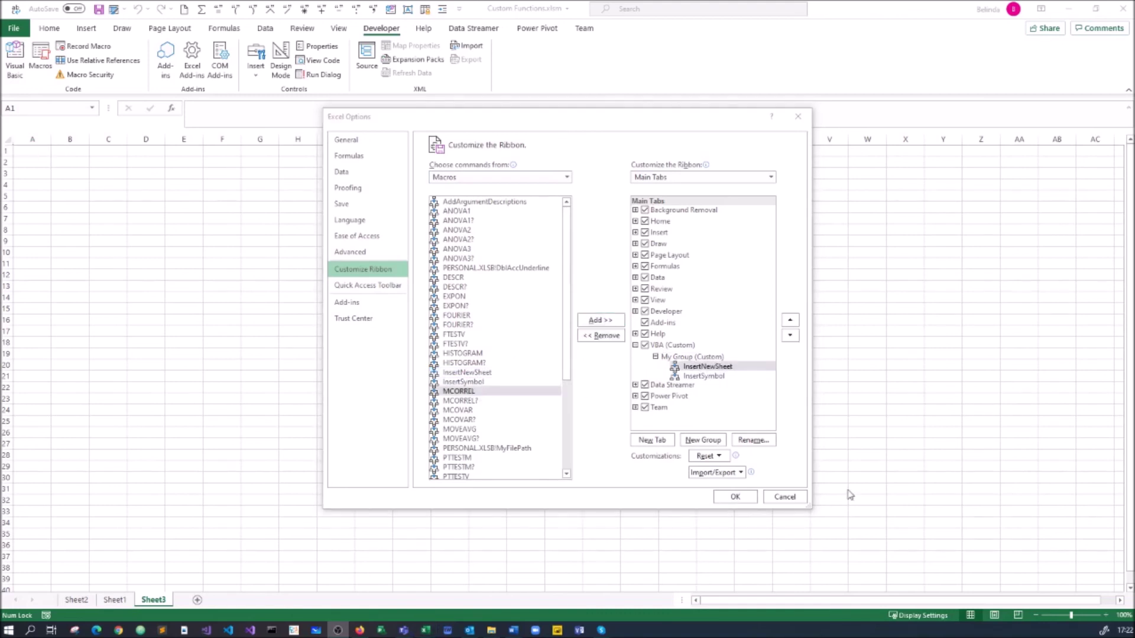
left_click(749, 440)
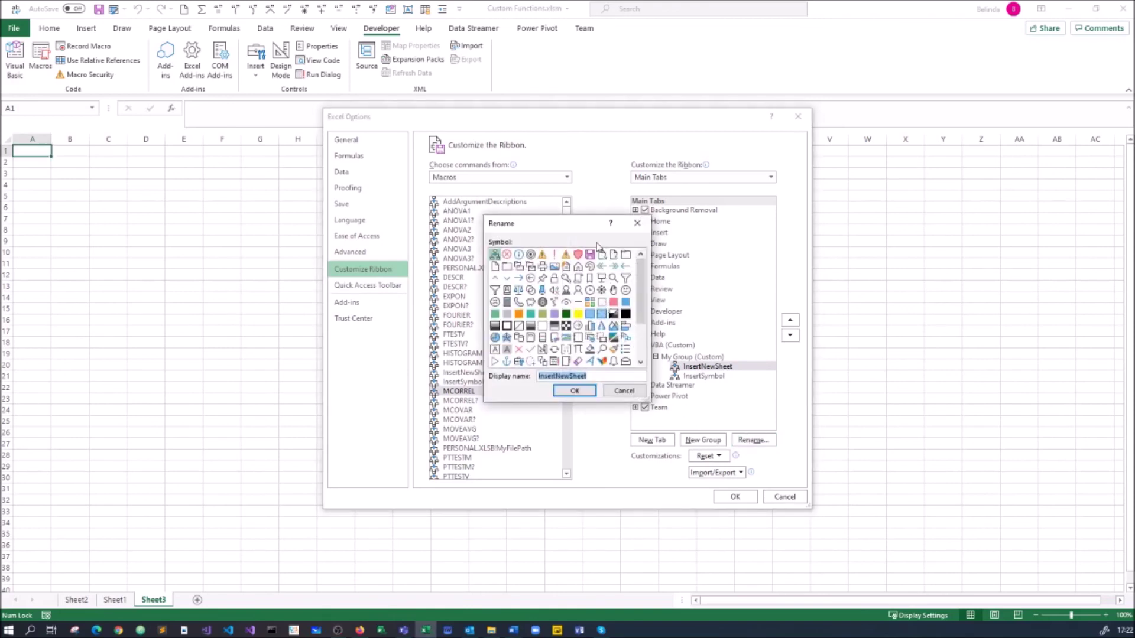
left_click(613, 254)
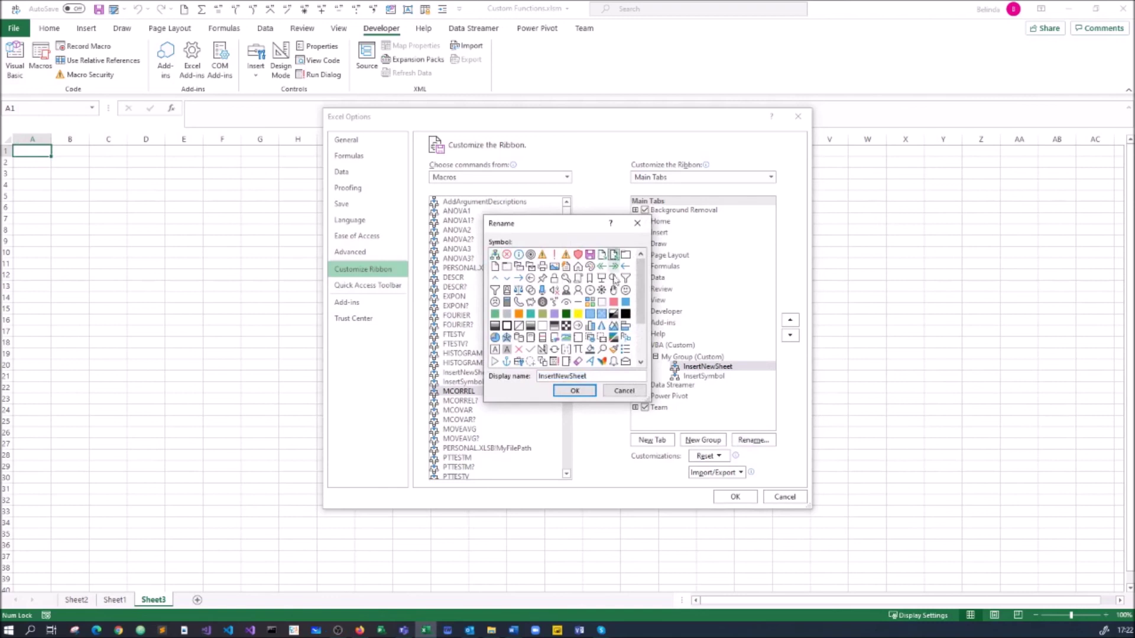
left_click(575, 391)
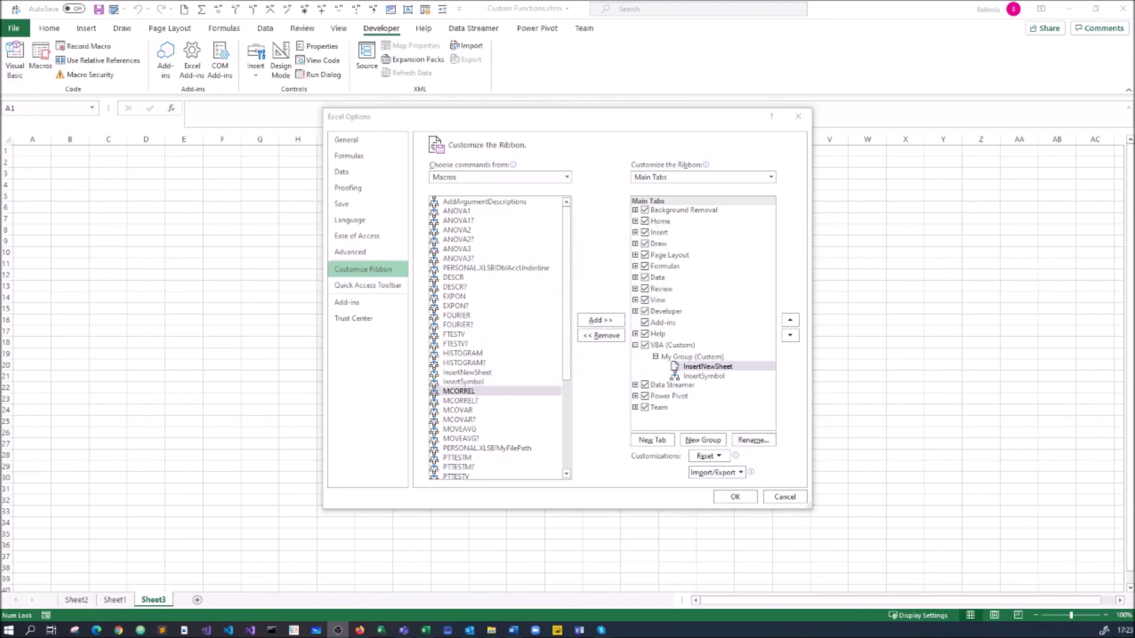
left_click(735, 495)
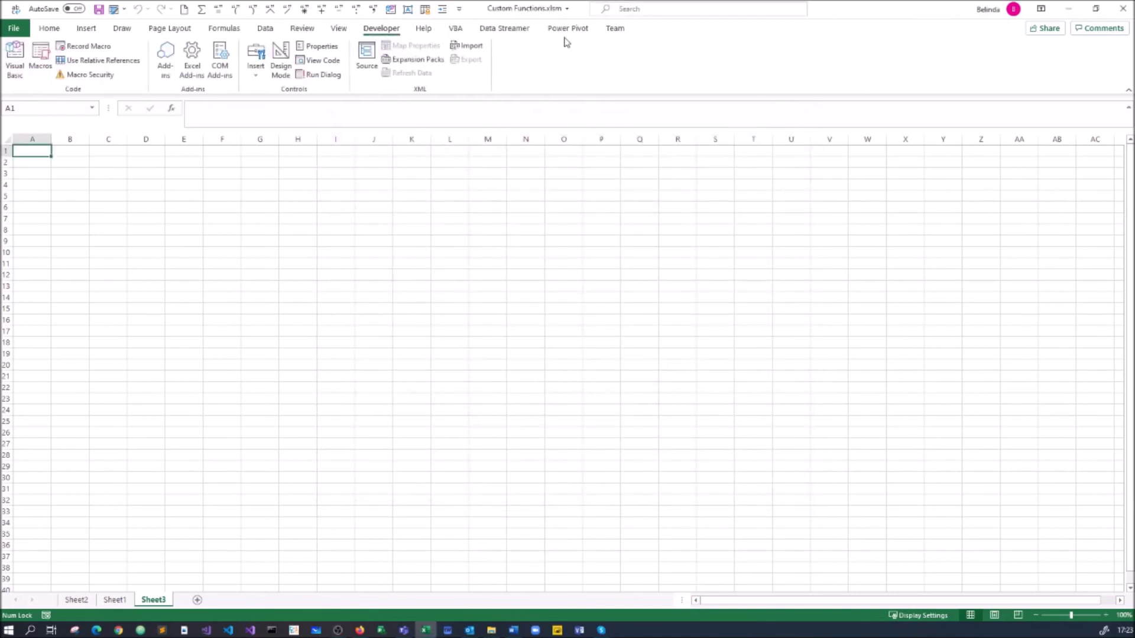
Open the VBA tab to see the InsertNewSheet and InsertSymbol buttons
left_click(459, 32)
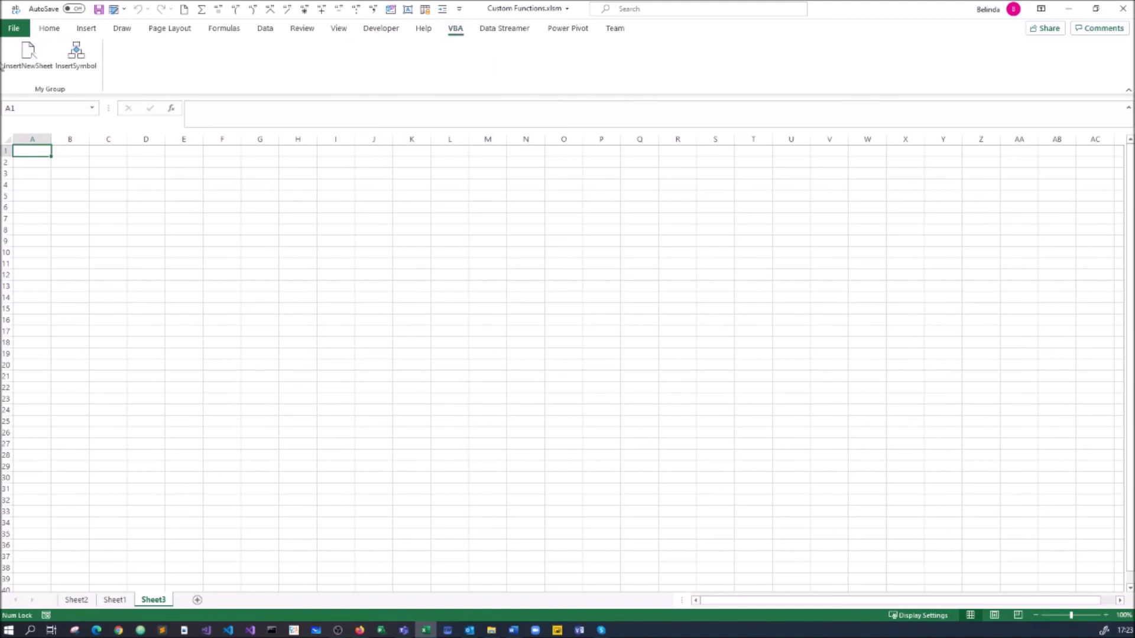